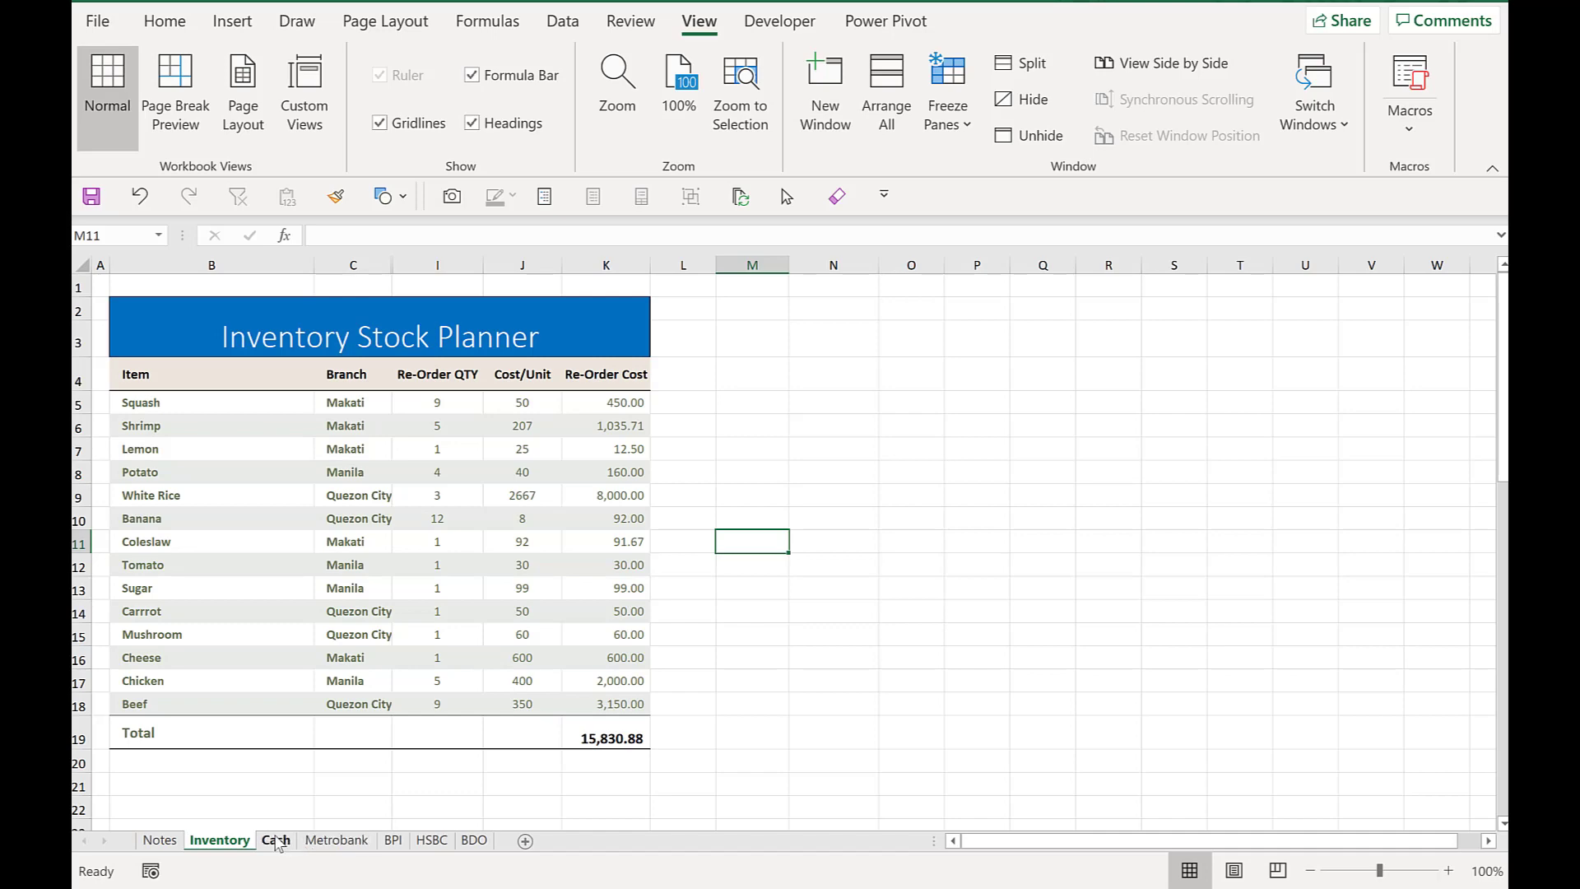
- Examine the Inventory Stock Planner table and the cash balance on the Cash sheet at different zoom levels
left_click(276, 840)
left_click(219, 840)
scroll(692, 582, "down", 1)
scroll(691, 583, "down", 2)
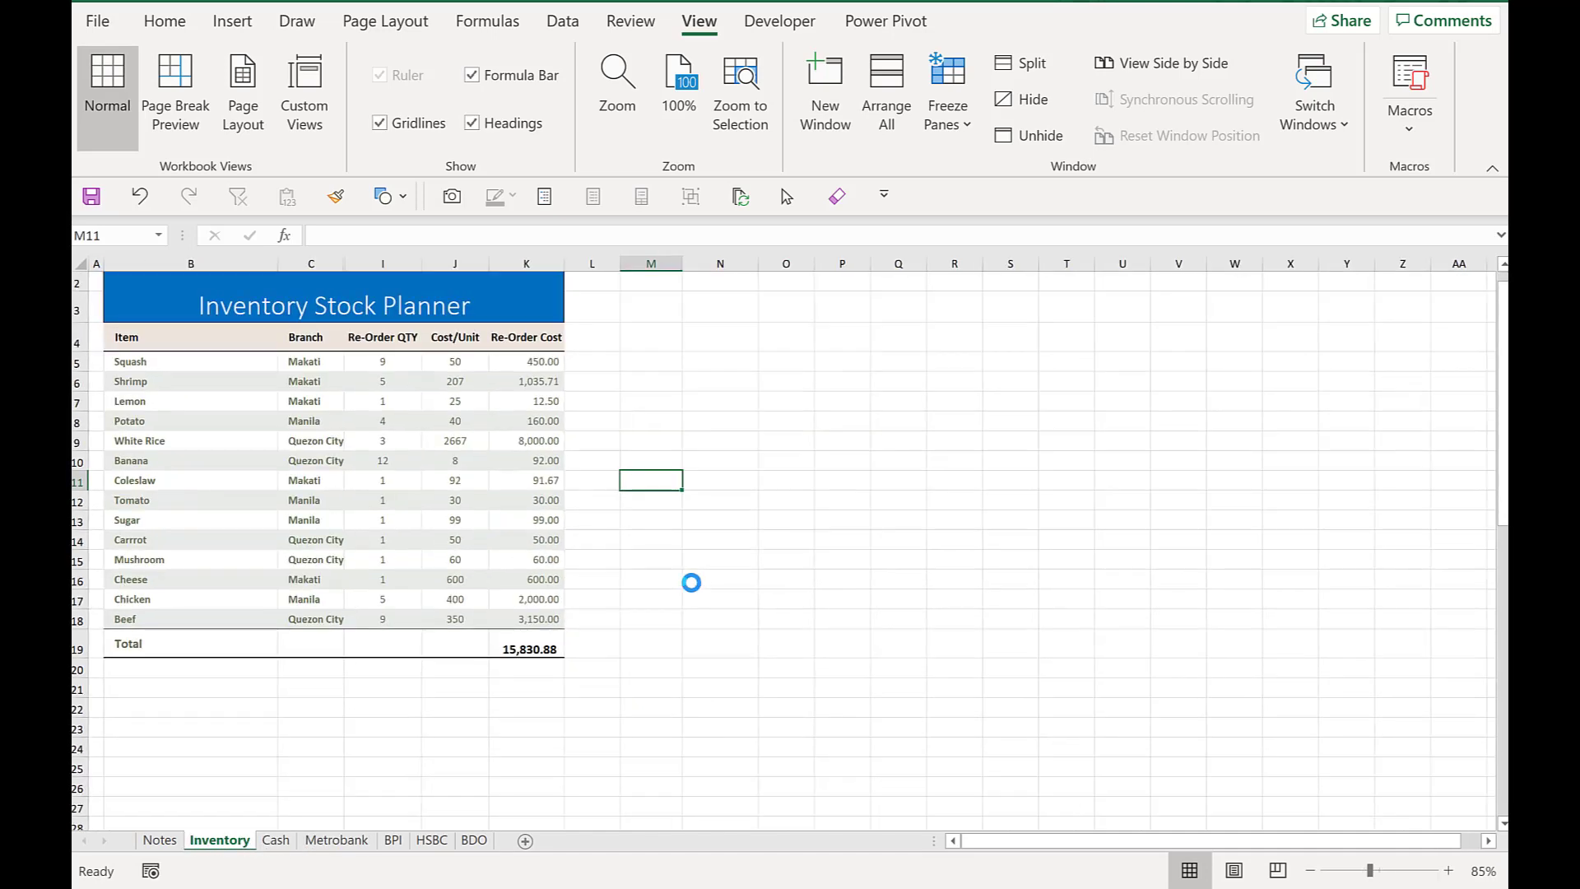
scroll(692, 582, "up", 4)
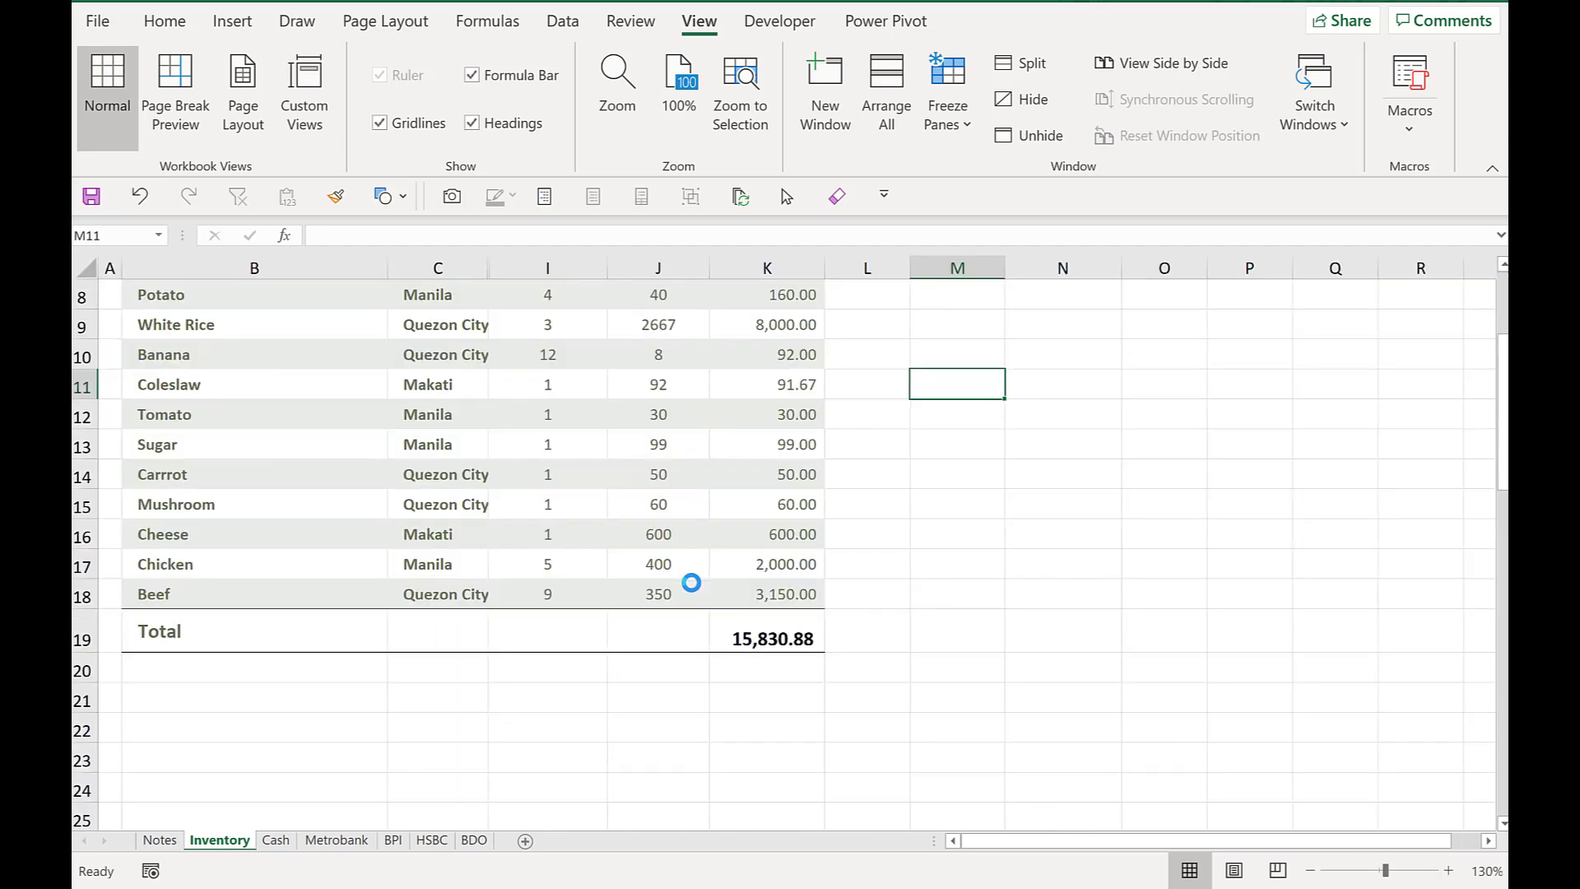
scroll(691, 583, "up", 3)
scroll(691, 583, "down", 1)
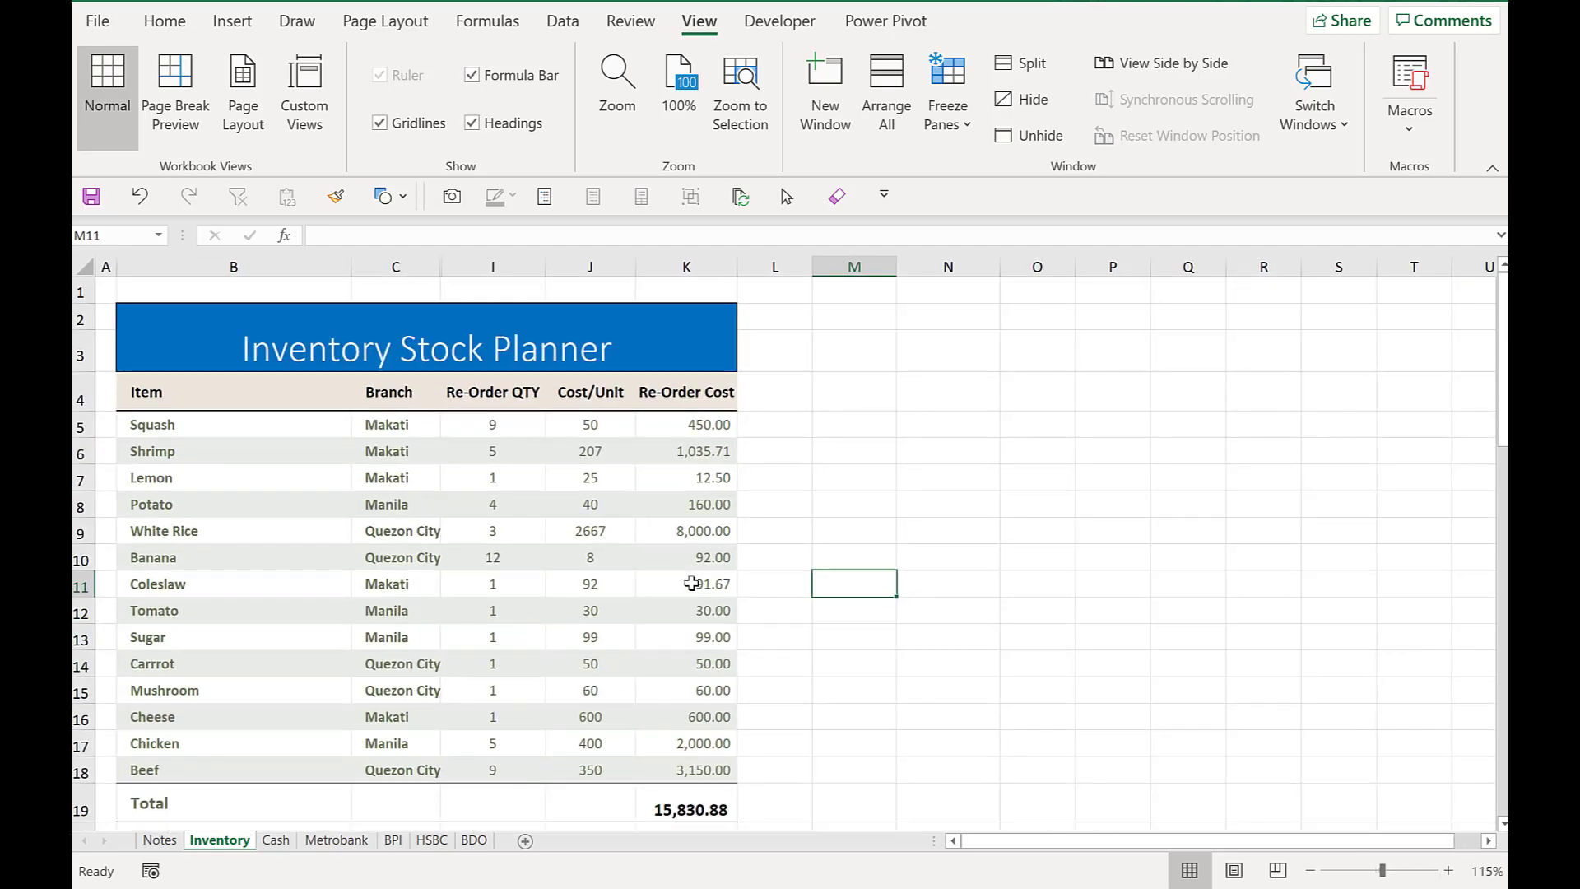
scroll(691, 583, "down", 1)
scroll(691, 583, "down", 2)
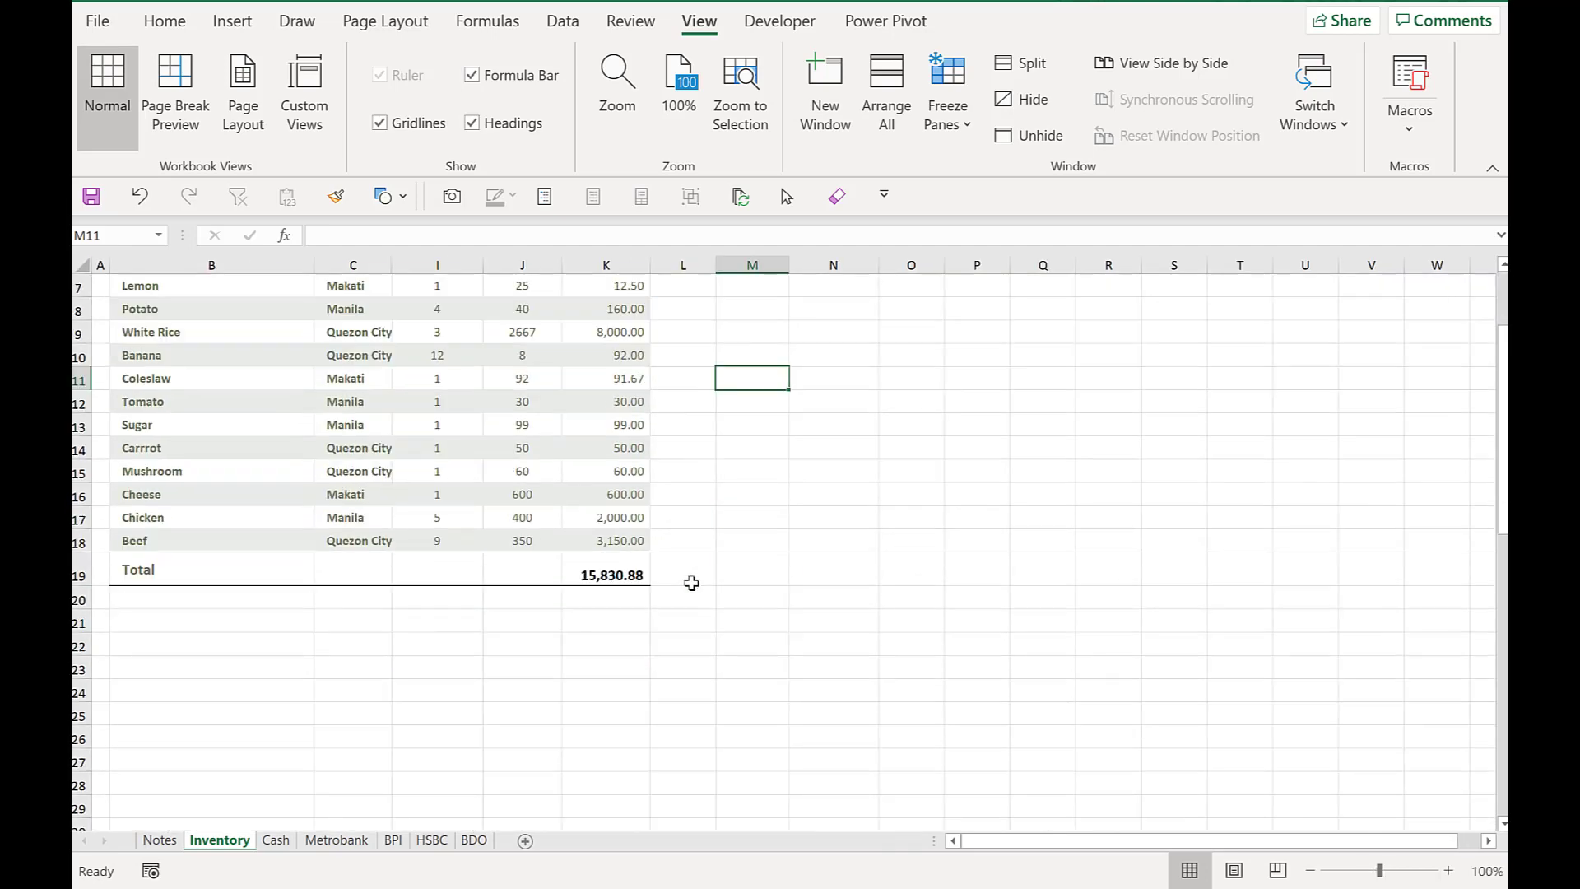
scroll(691, 582, "up", 2)
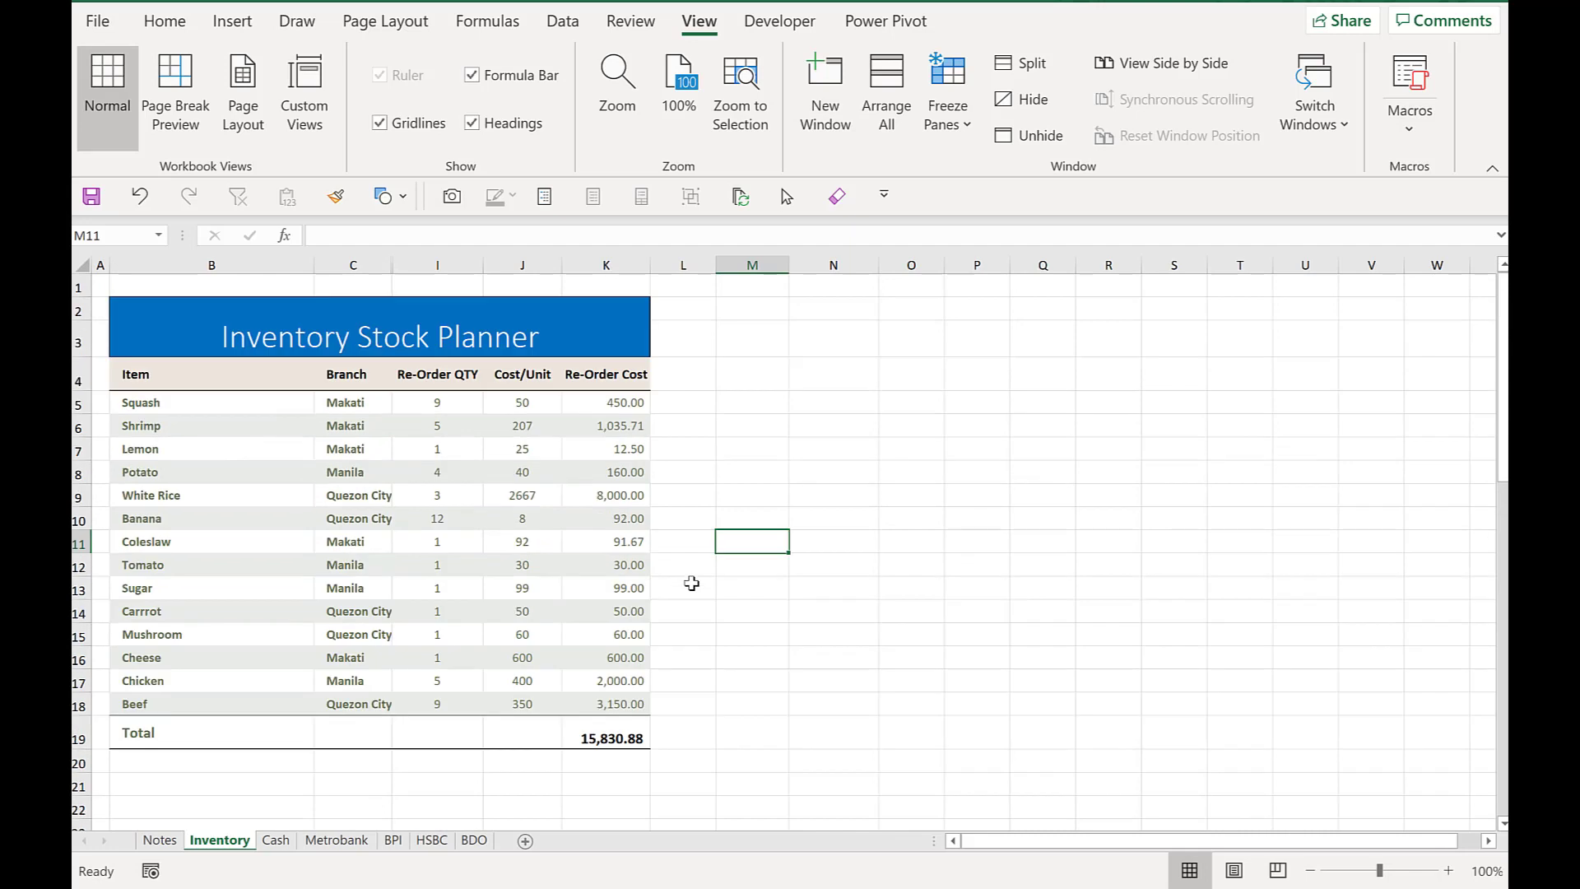
left_click(276, 840)
scroll(663, 674, "down", 3)
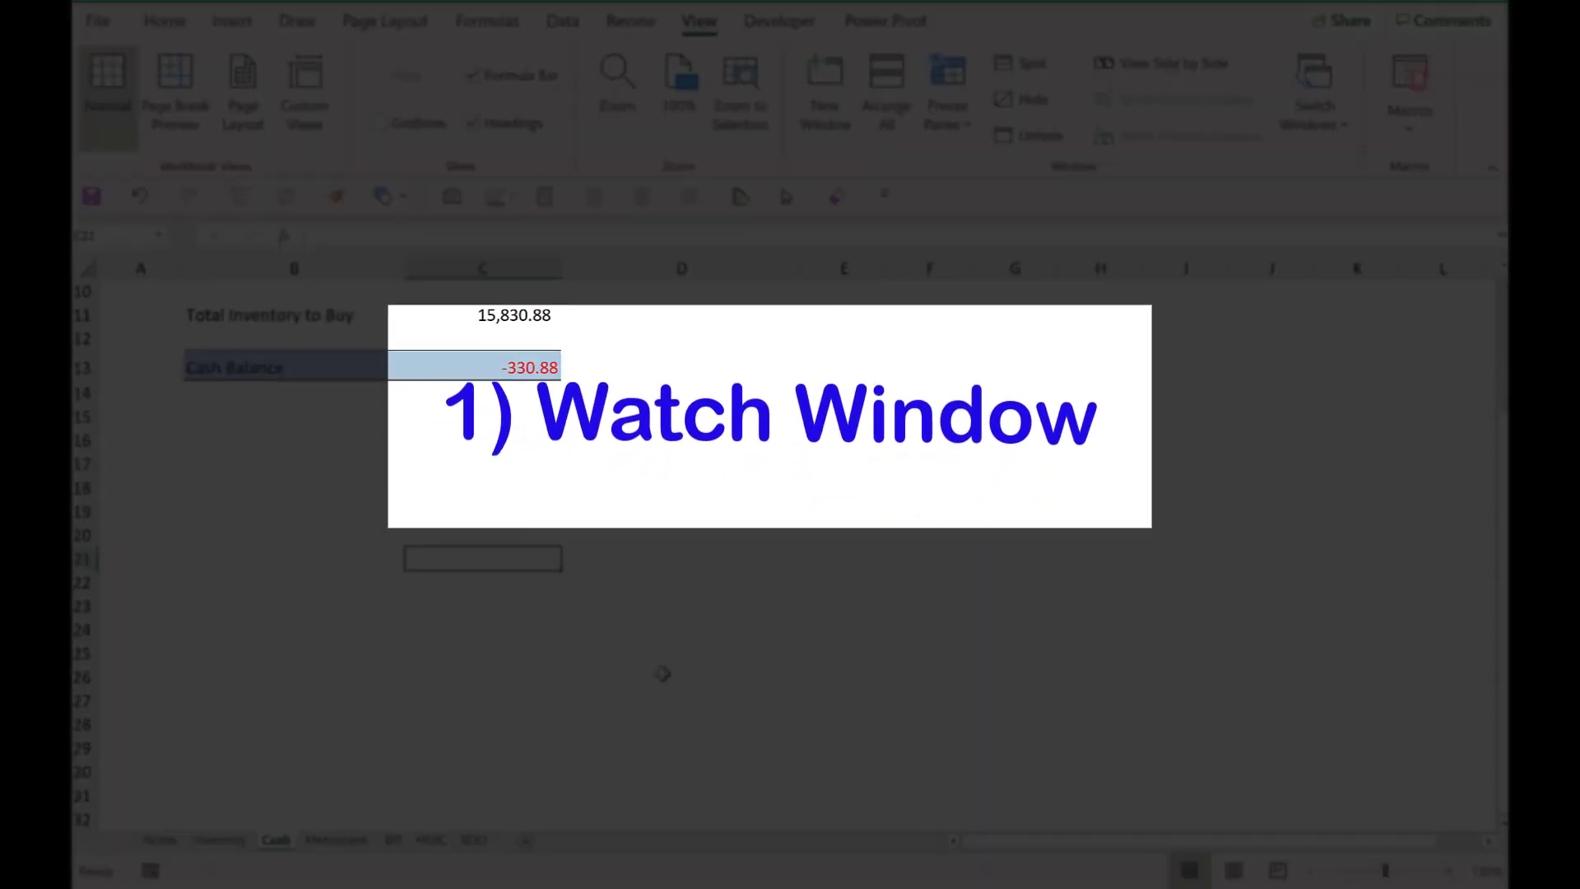
scroll(664, 674, "up", 3)
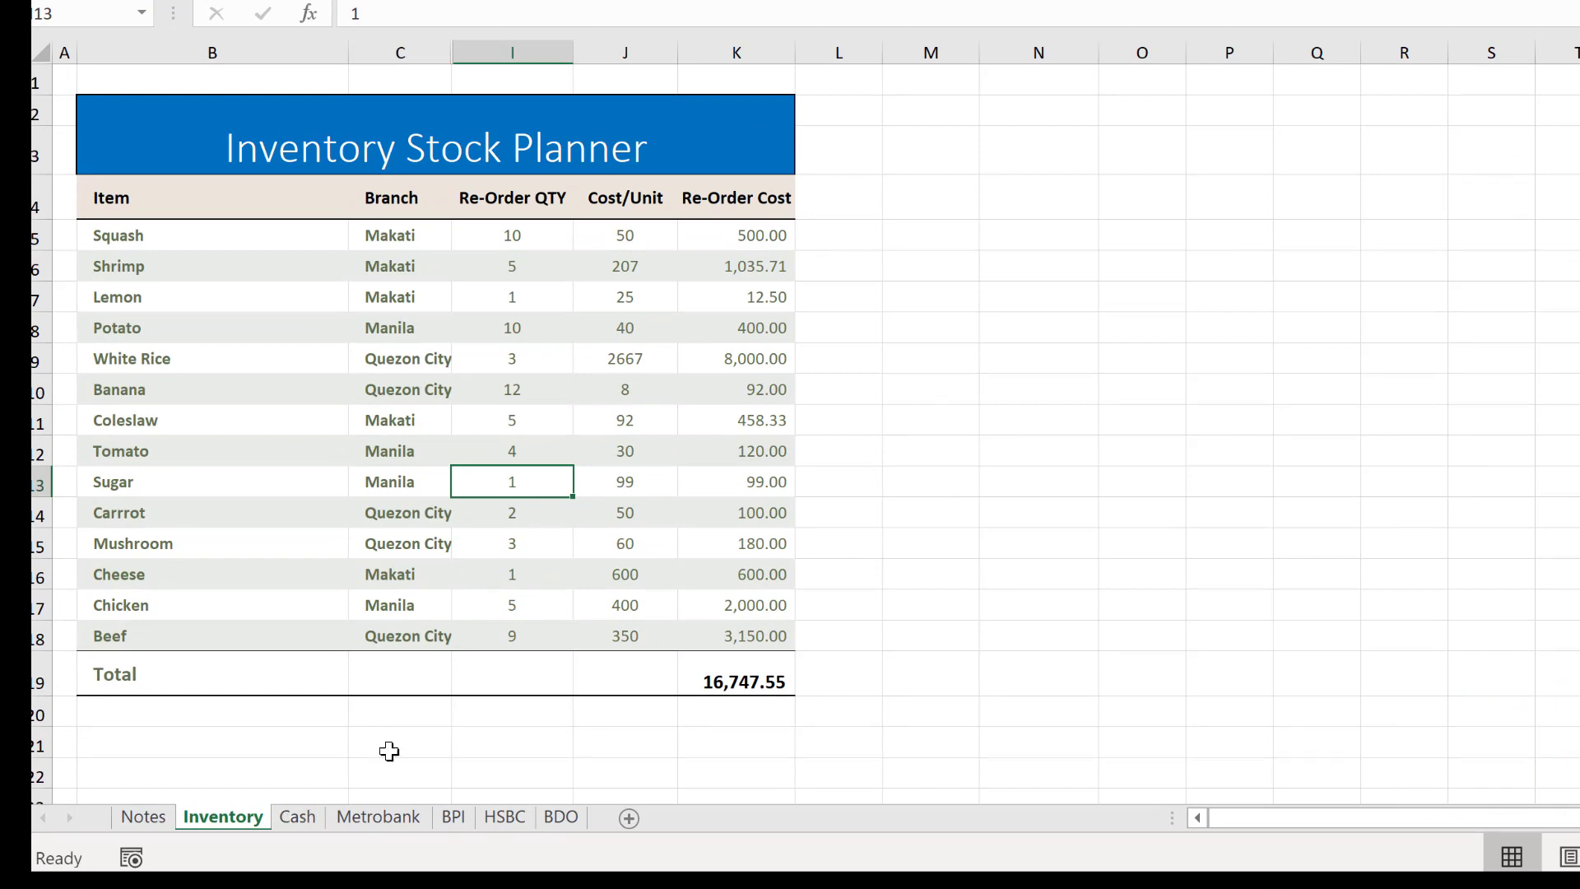
- Review the bank balances table and the Total Inventory to Buy formula linking to the Inventory sheet
left_click(299, 817)
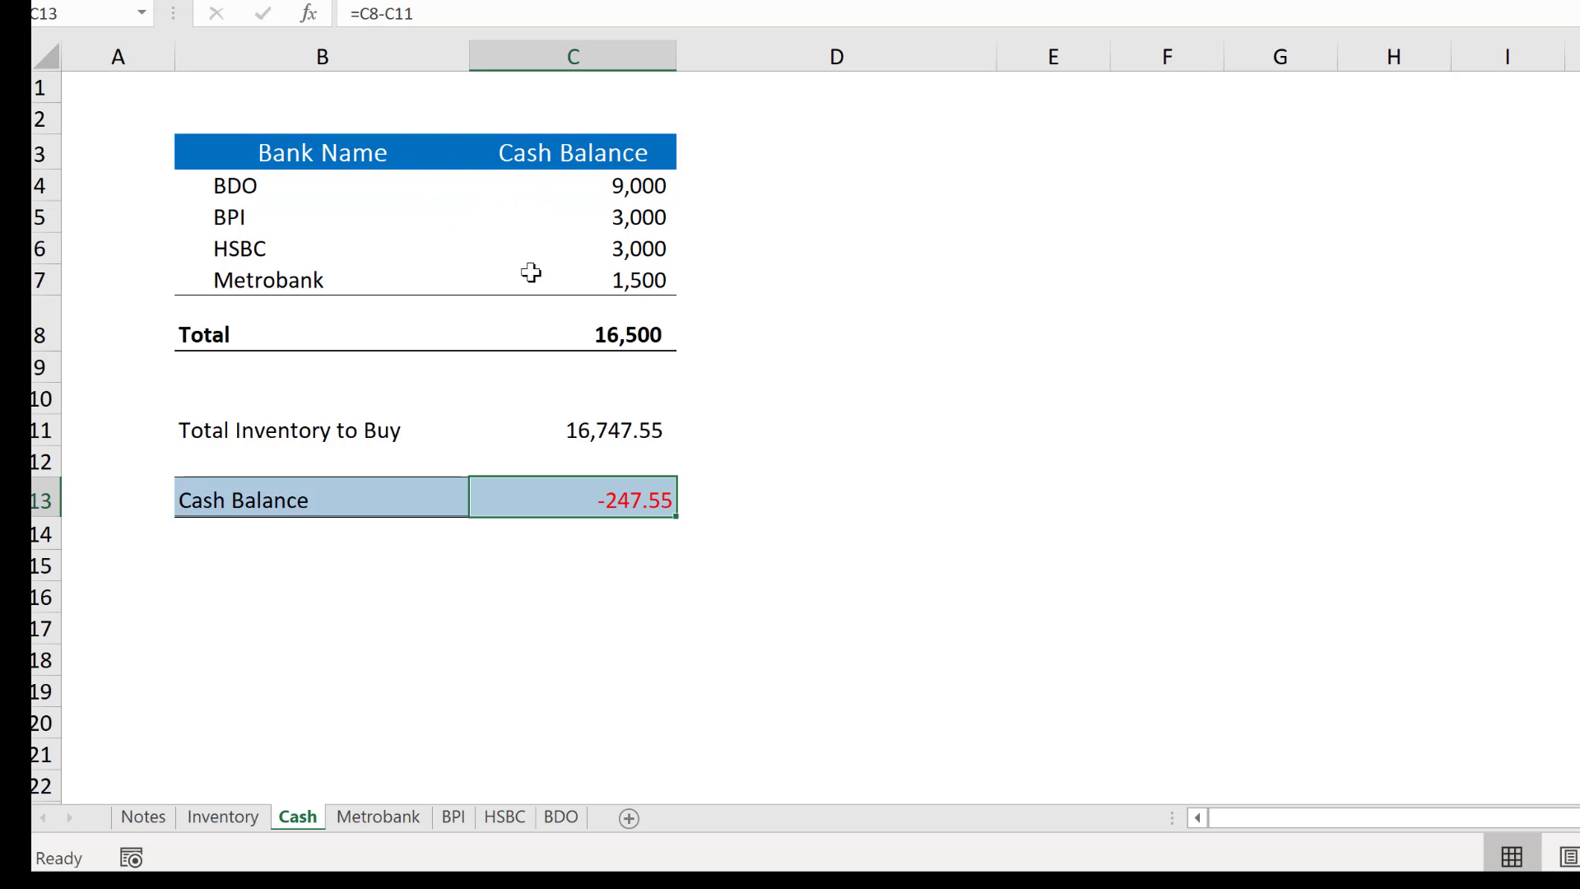
left_click_drag(216, 152, 623, 338)
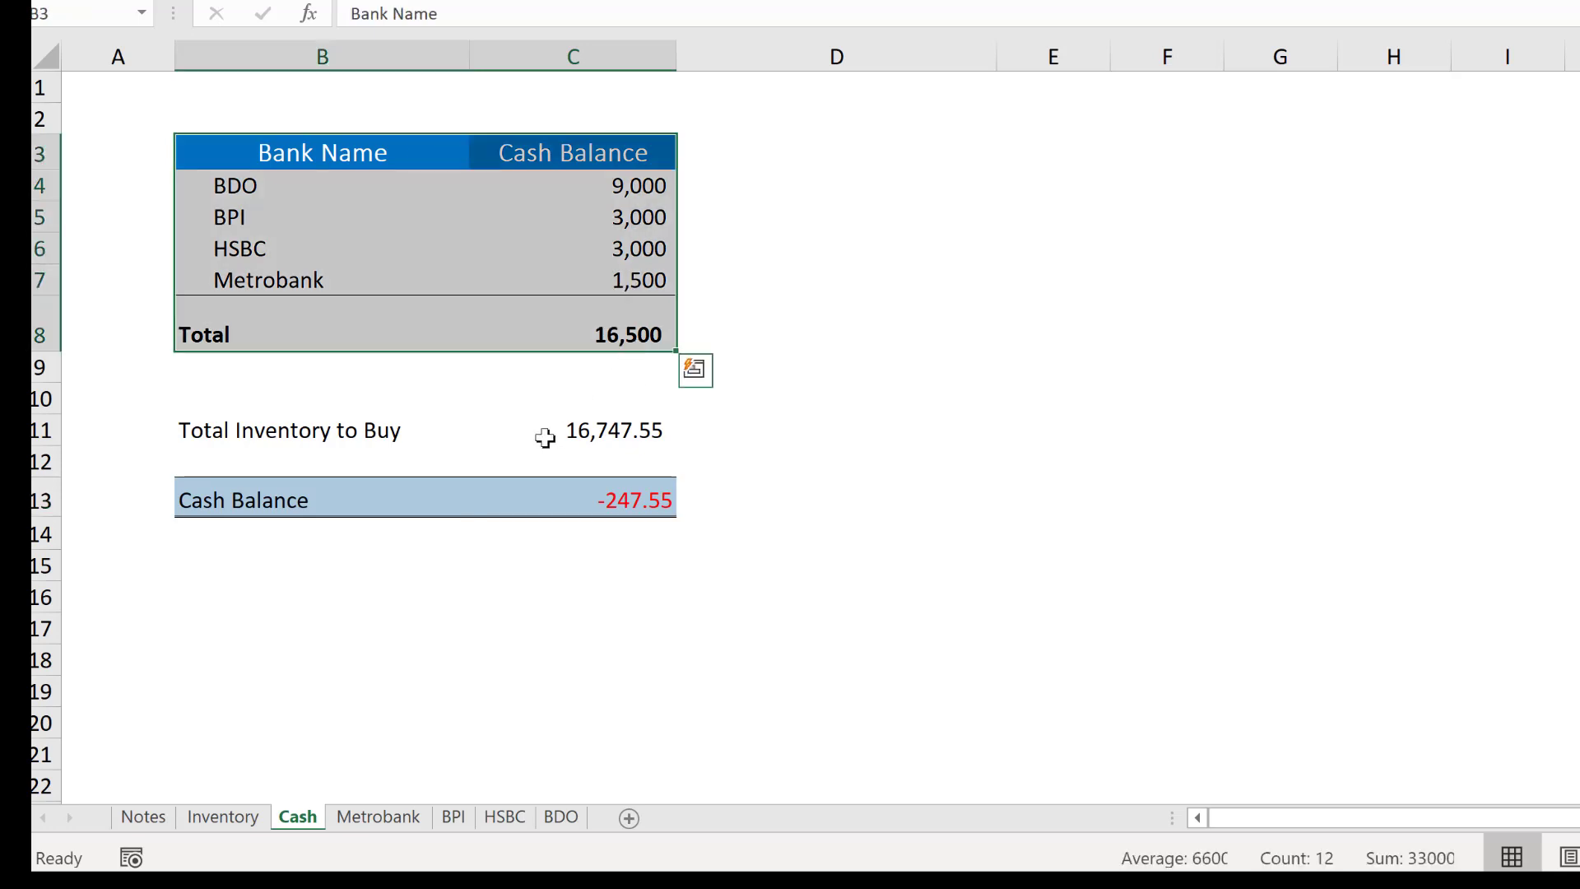
left_click(623, 448)
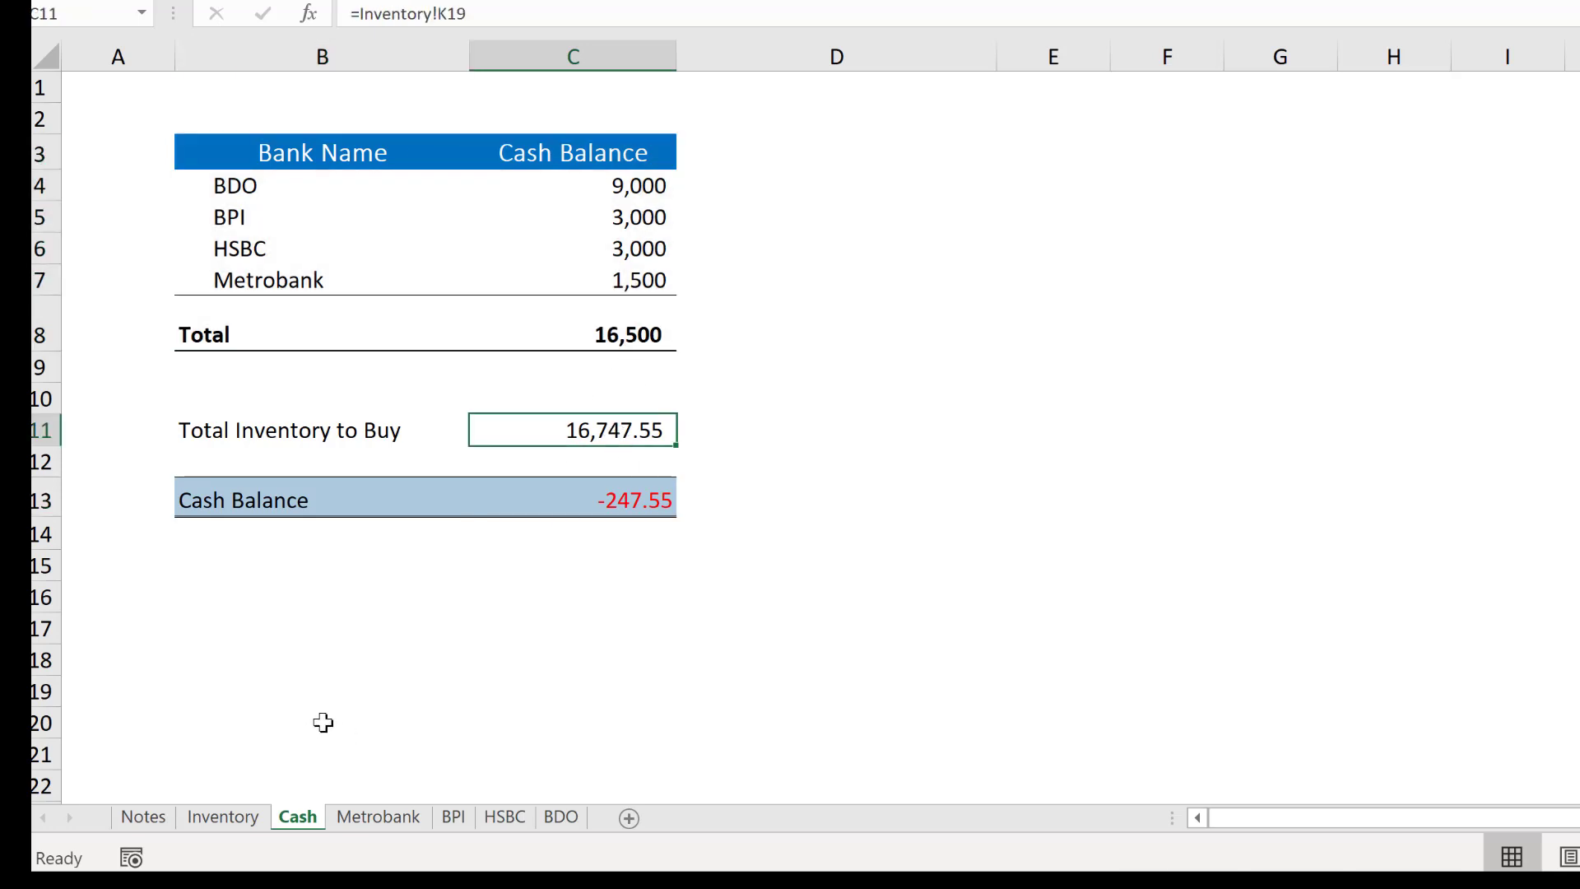
left_click(220, 815)
left_click(303, 815)
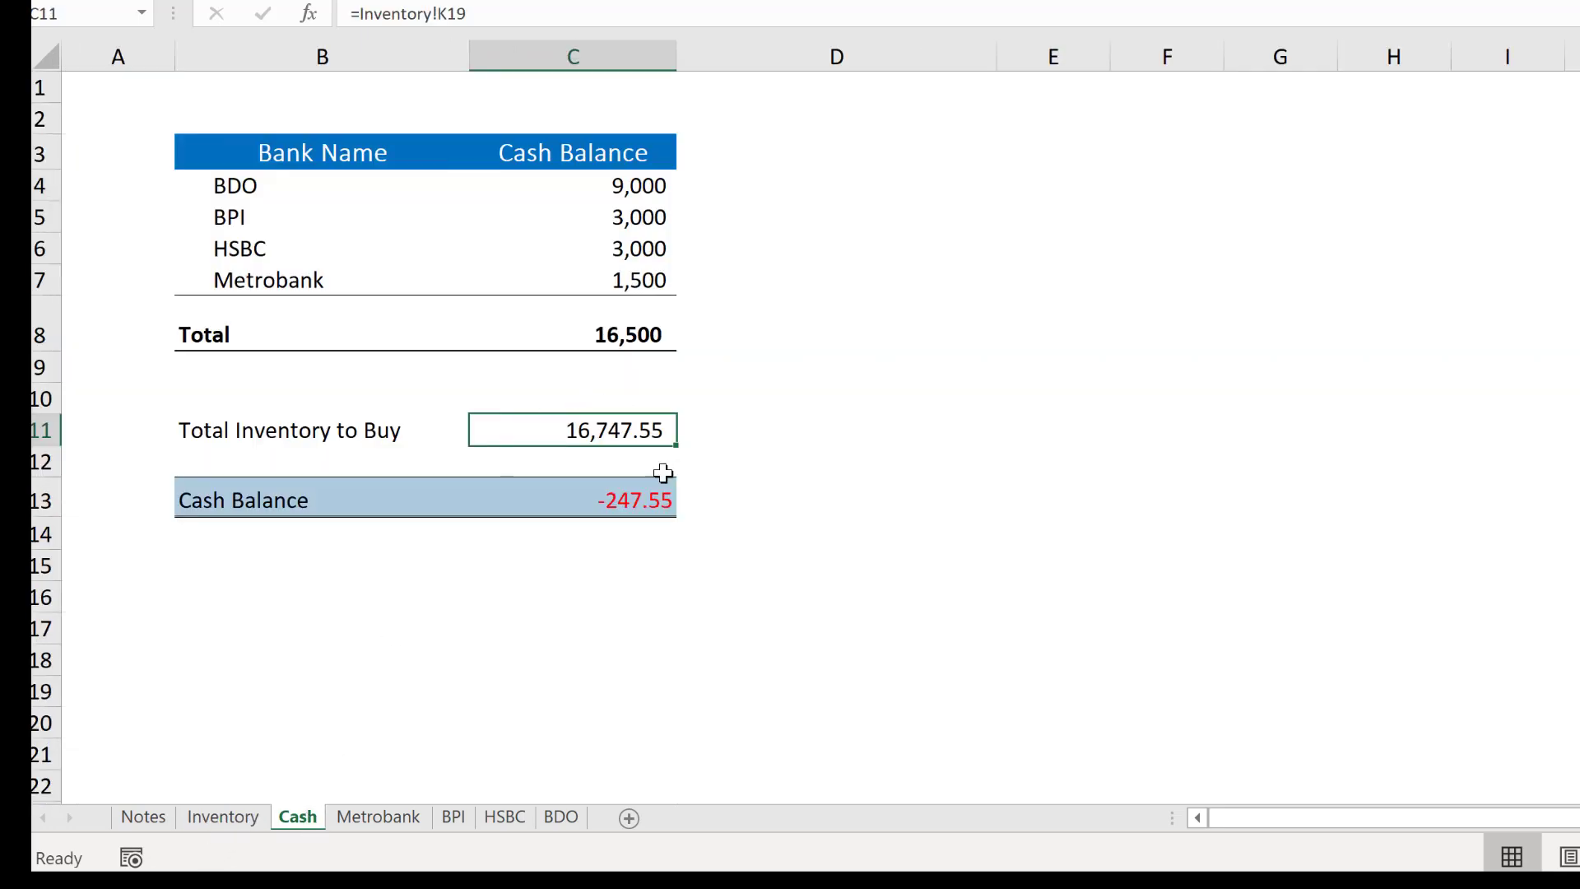
- Add a Watch Window watch on the Cash Balance cell C13 and dock the window above the sheet
left_click(658, 498)
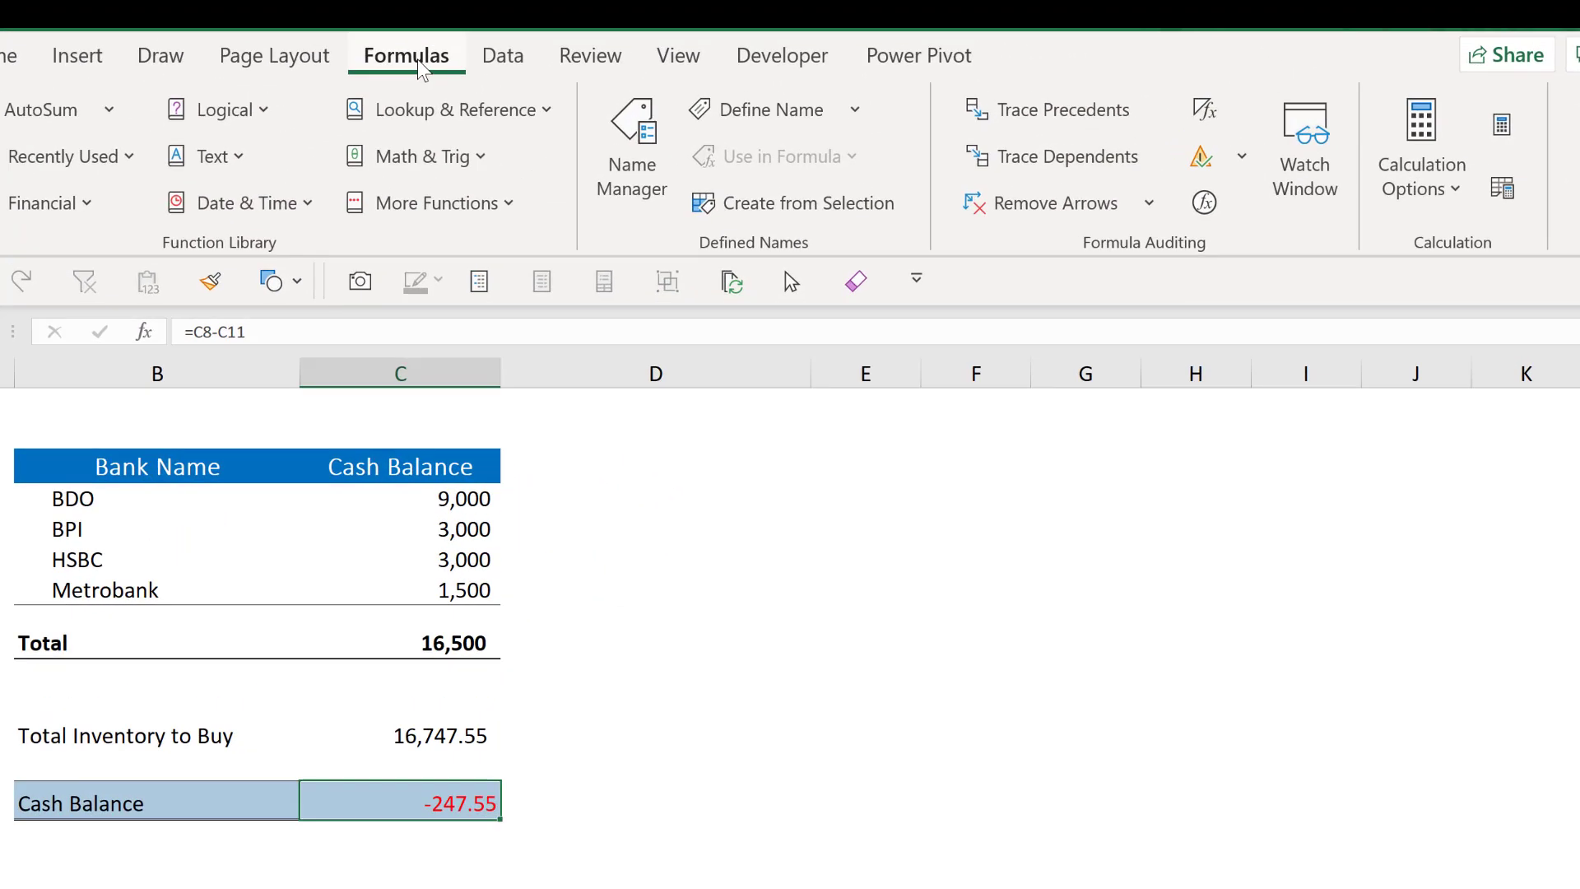
left_click(1319, 198)
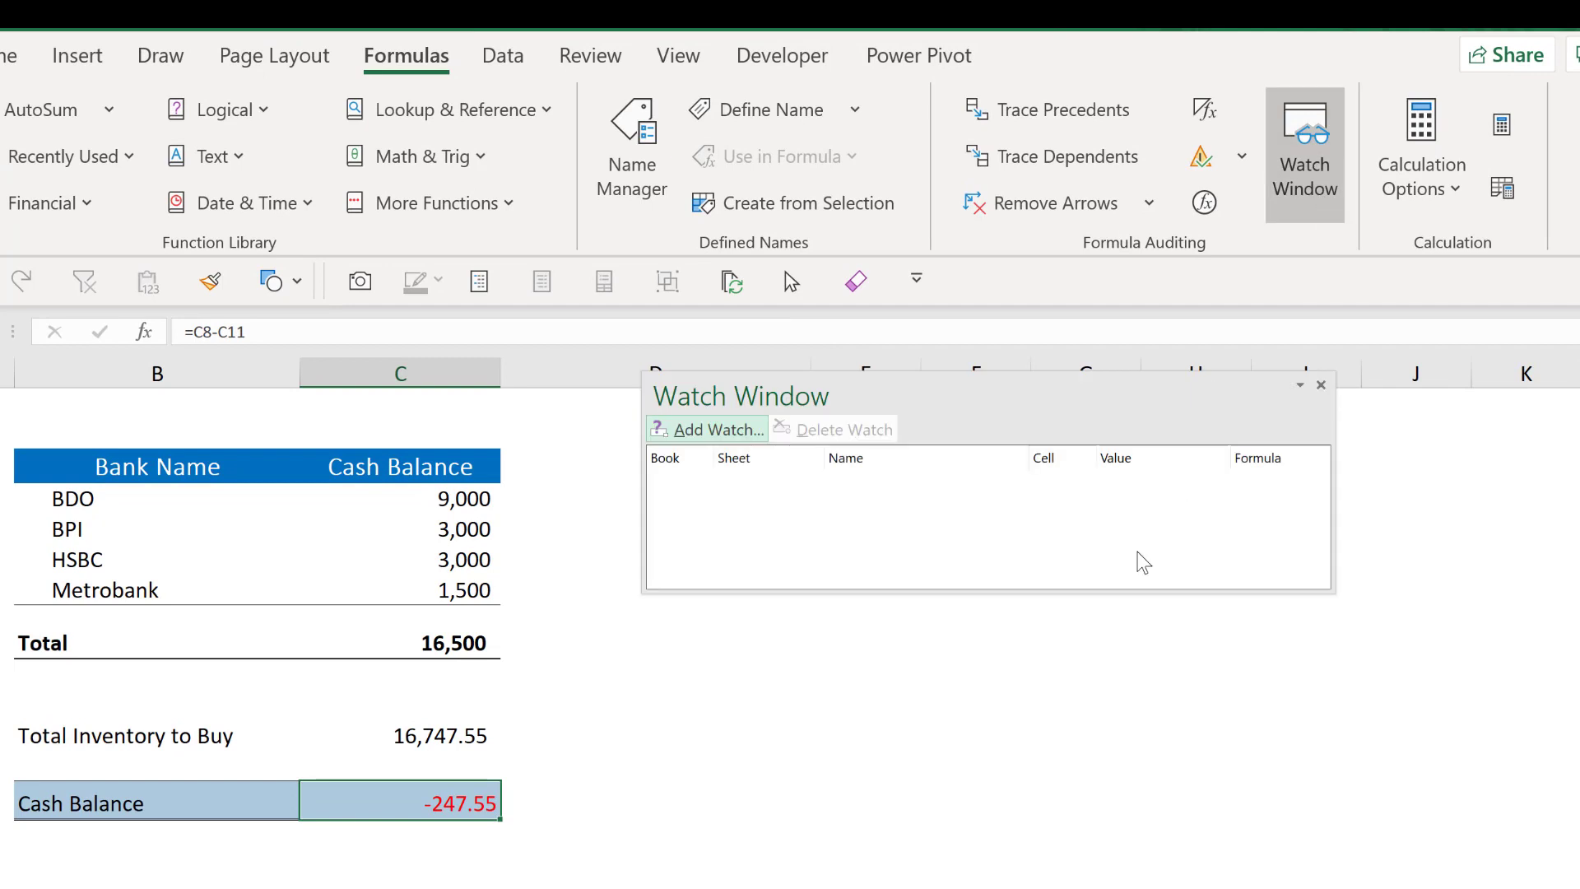
left_click(716, 431)
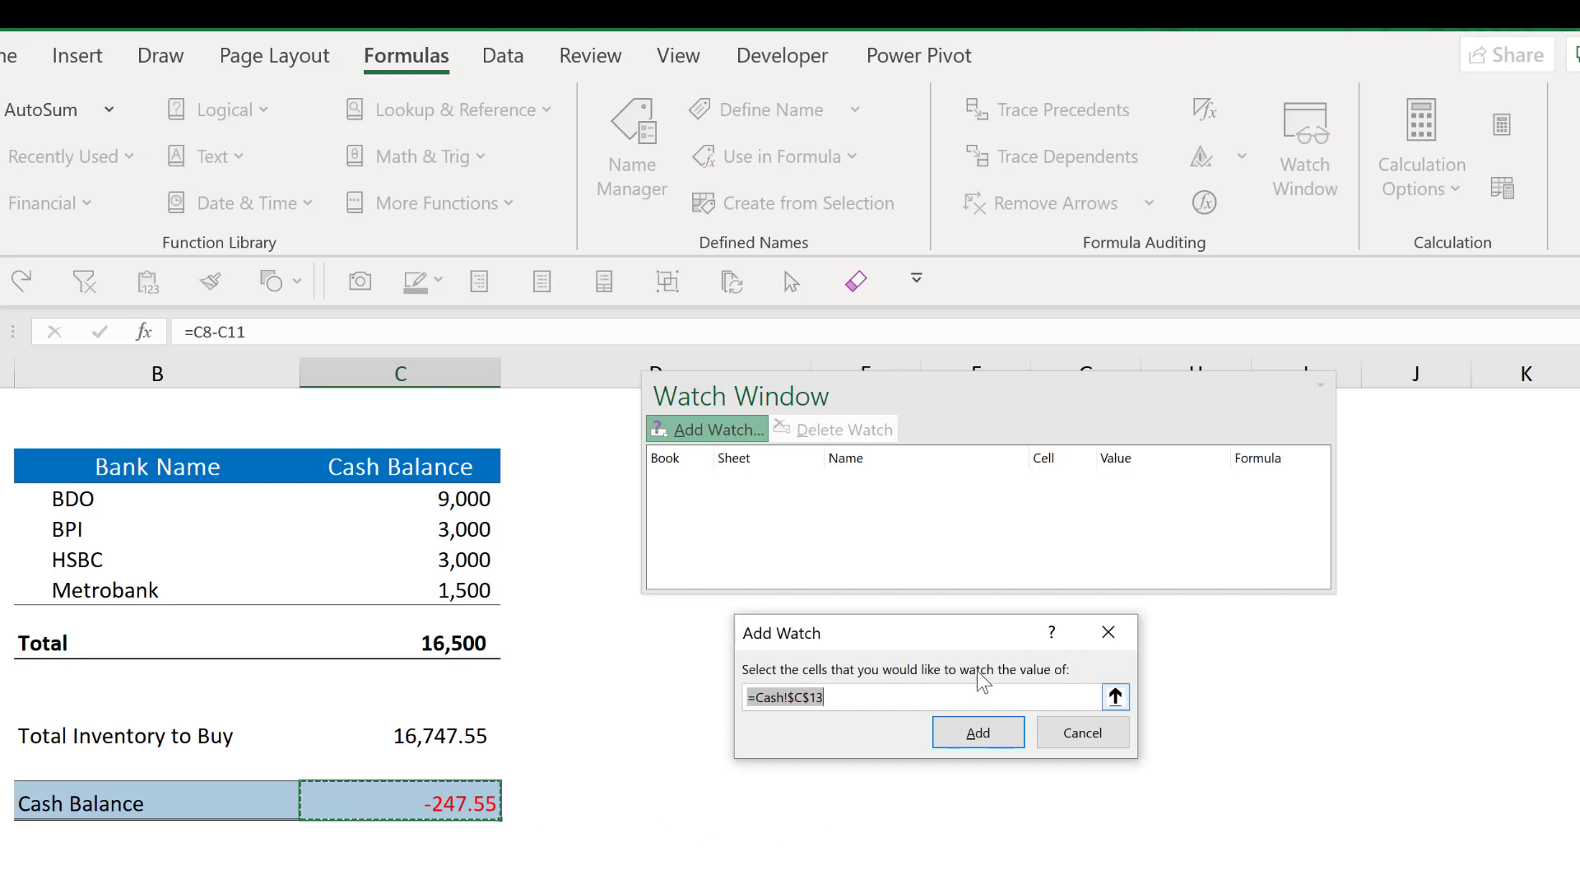
left_click(990, 736)
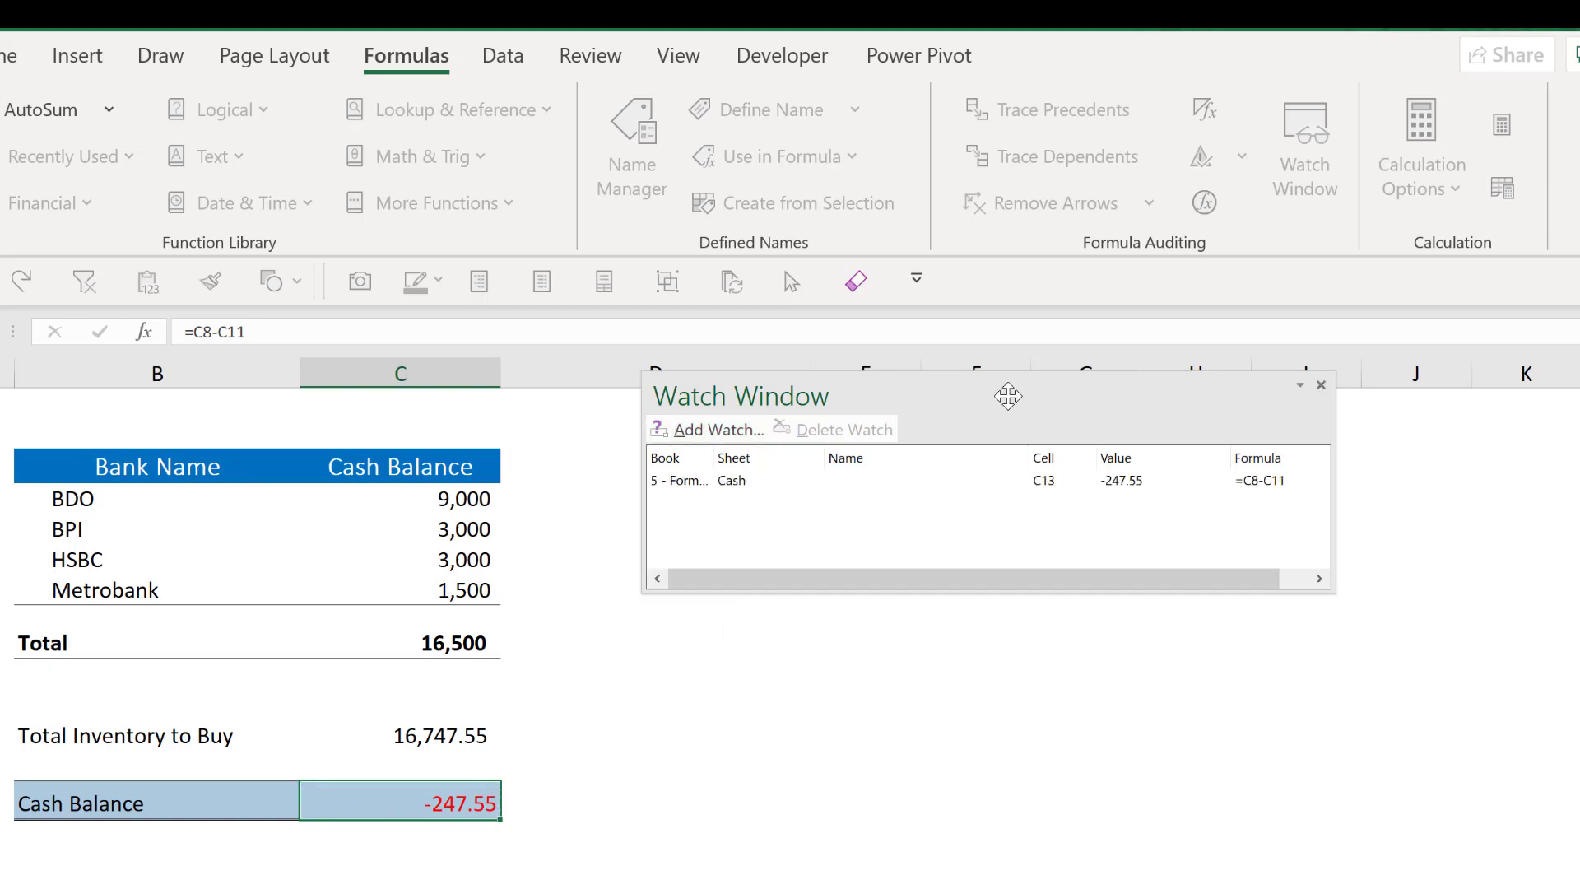
left_click_drag(1008, 396, 762, 318)
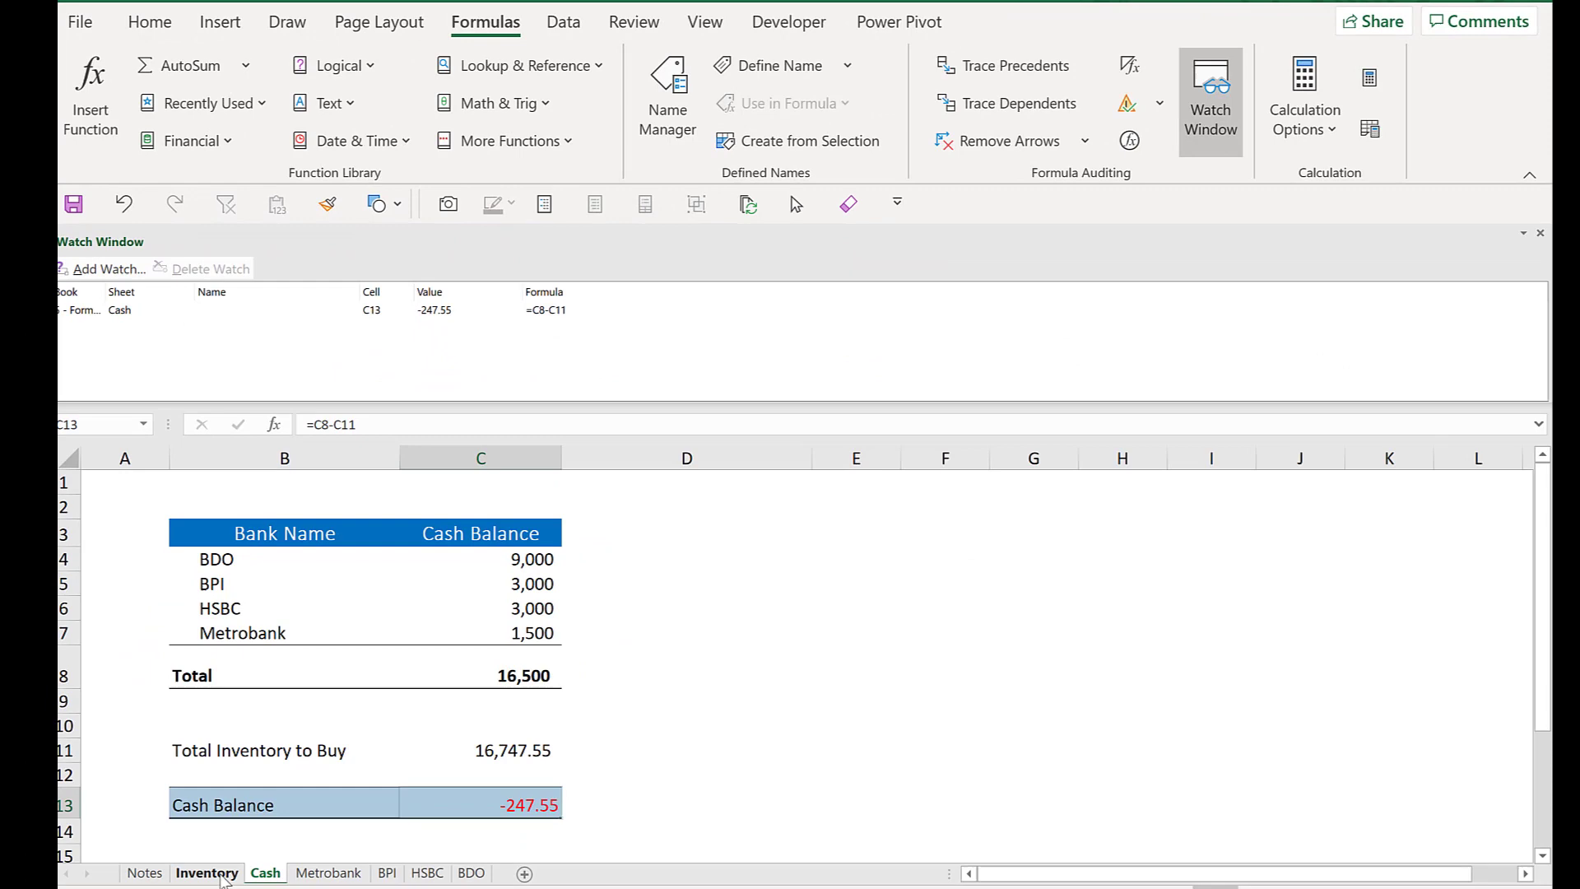
- Switch to the Inventory sheet to review re-order quantities while monitoring the watched cash balance, then return to Cash
left_click(216, 874)
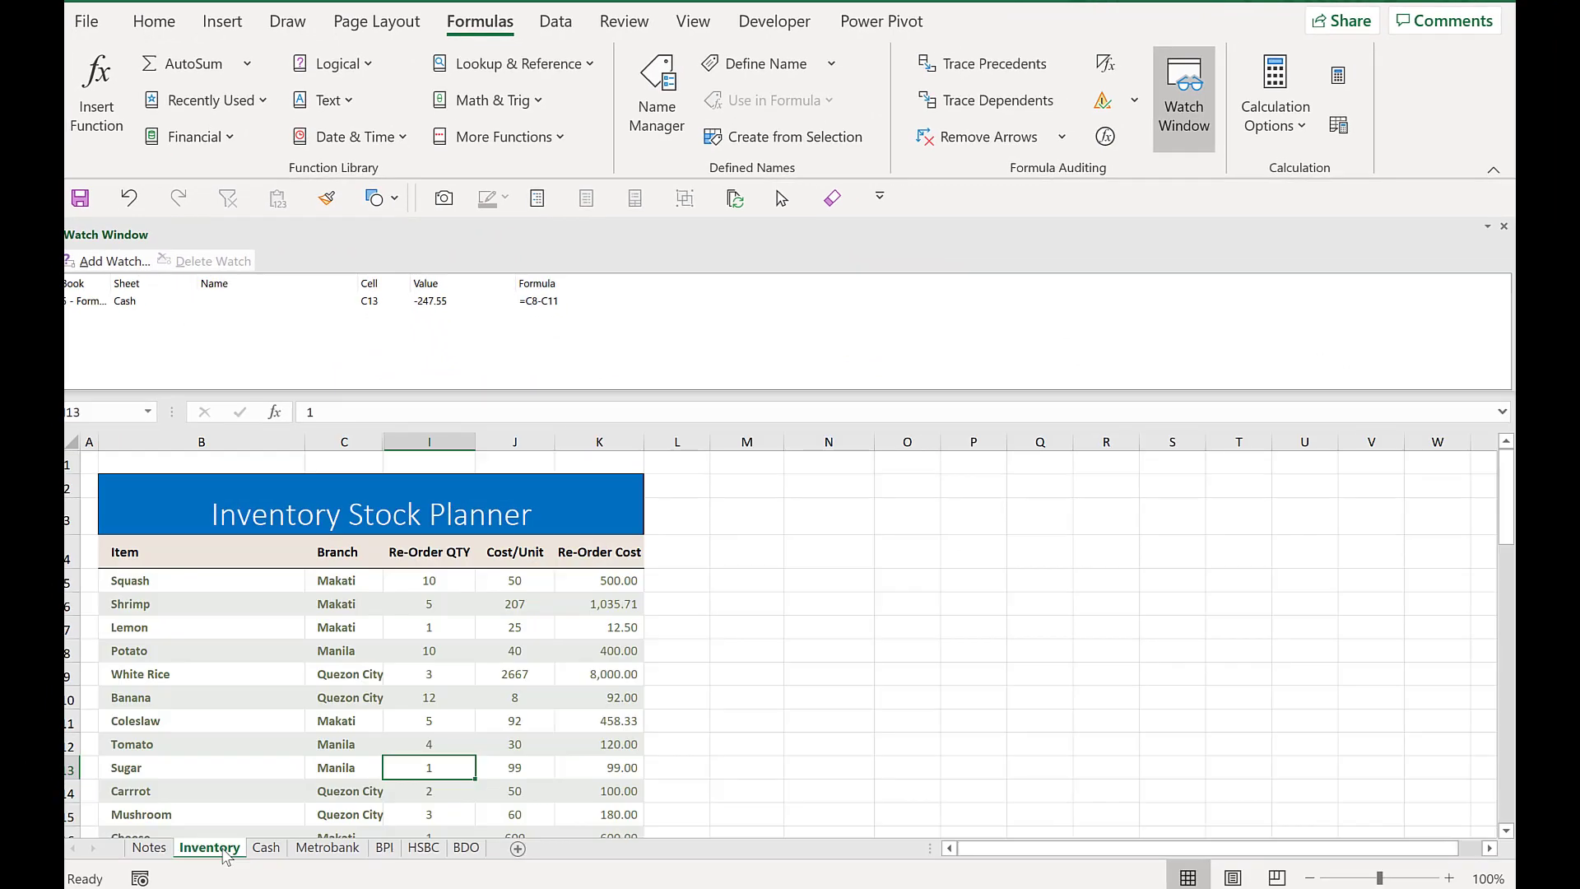
left_click(853, 611)
scroll(853, 614, "down", 3)
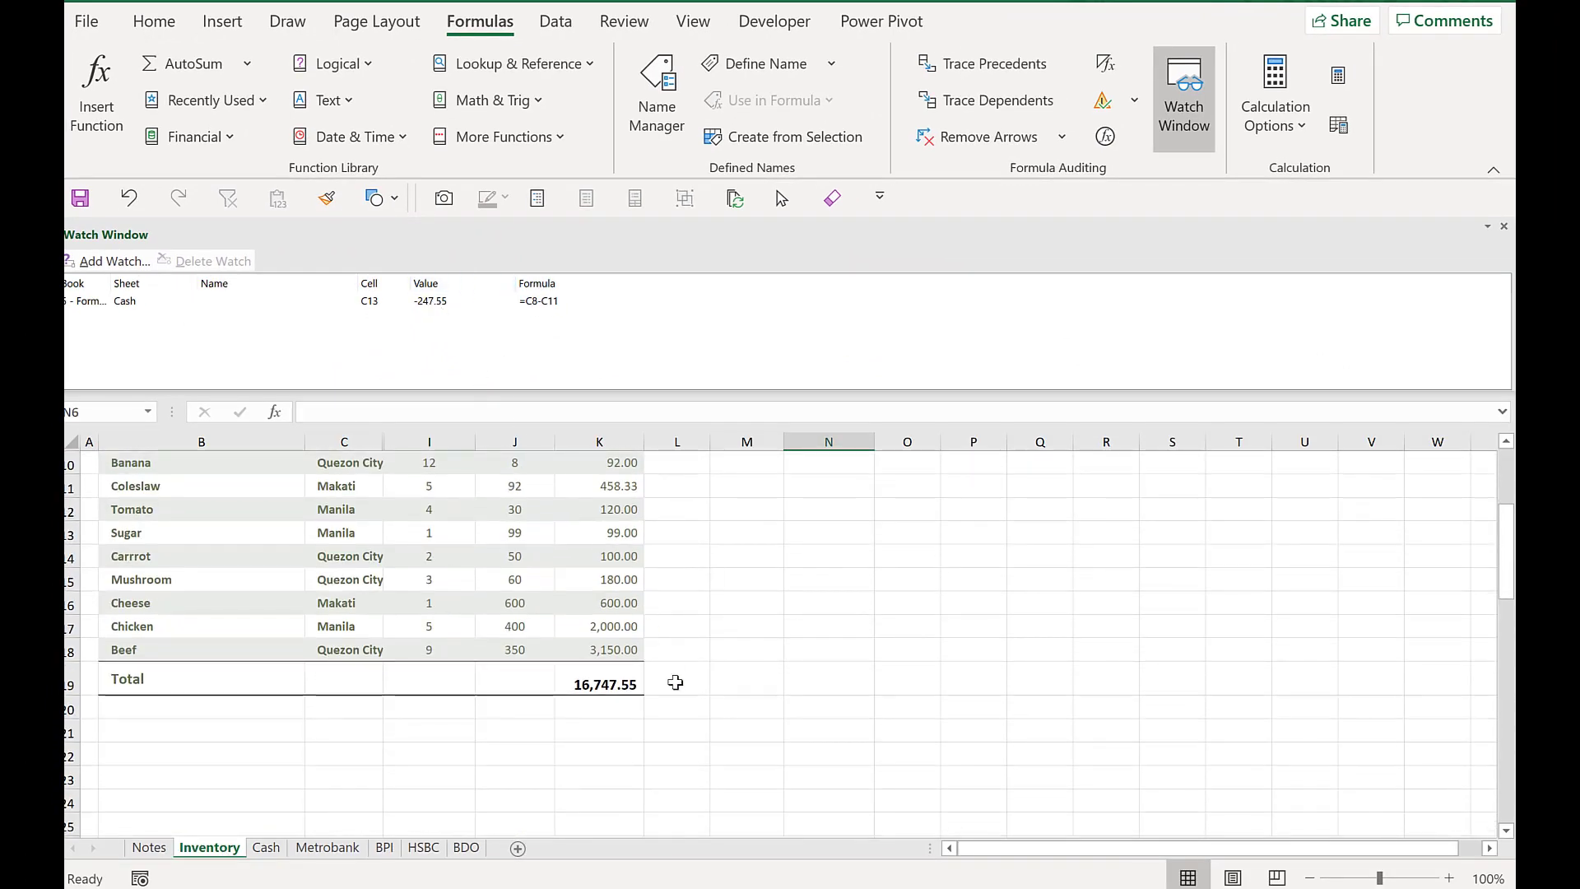
scroll(676, 681, "up", 3)
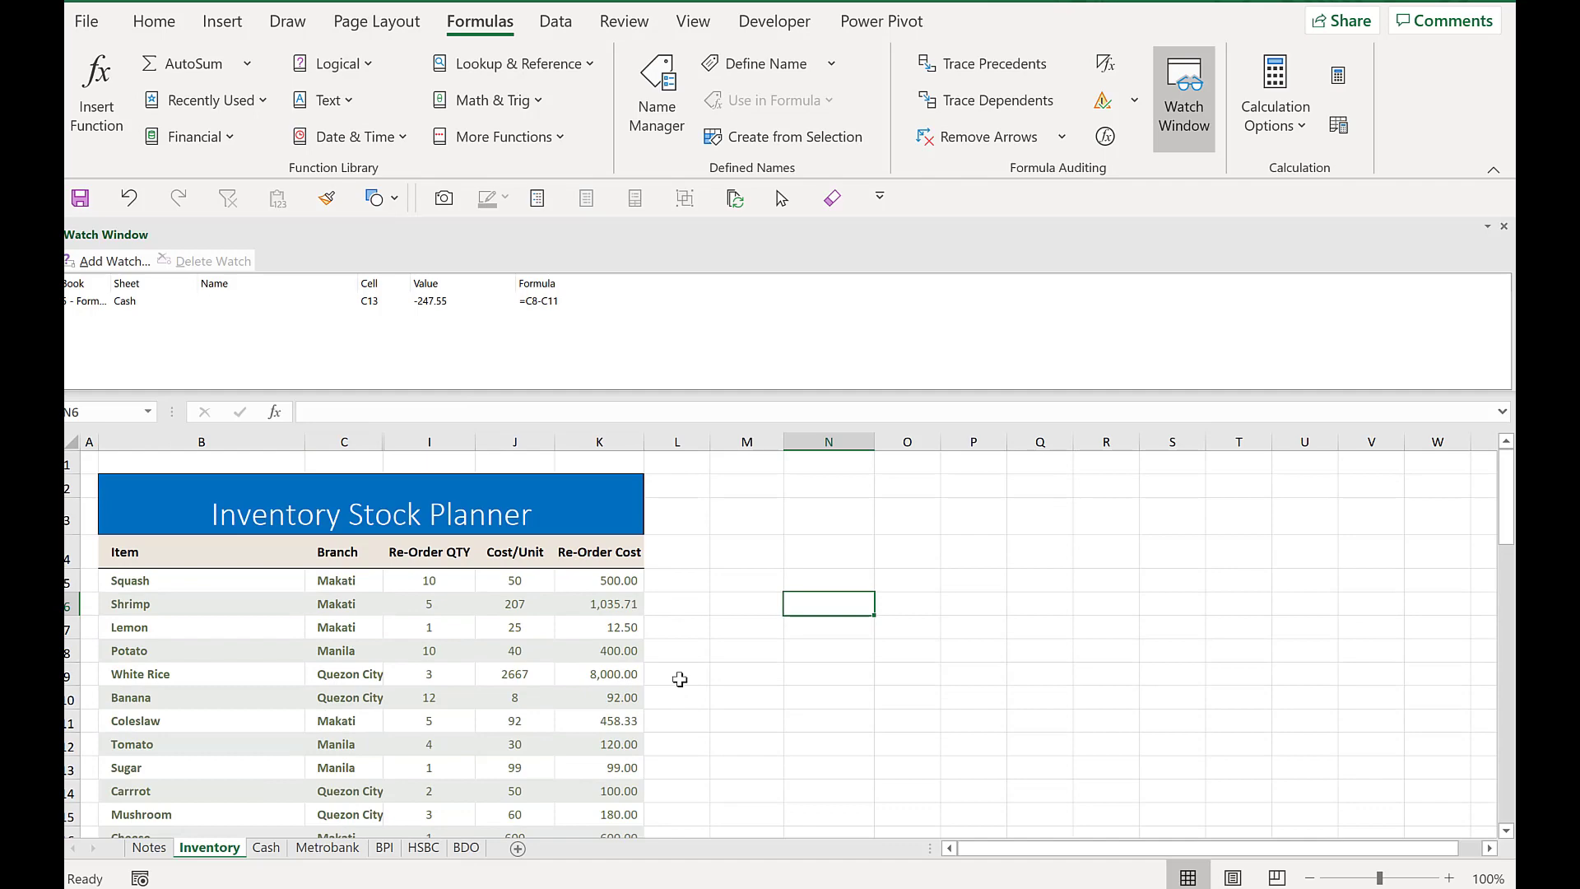
scroll(437, 606, "down", 1)
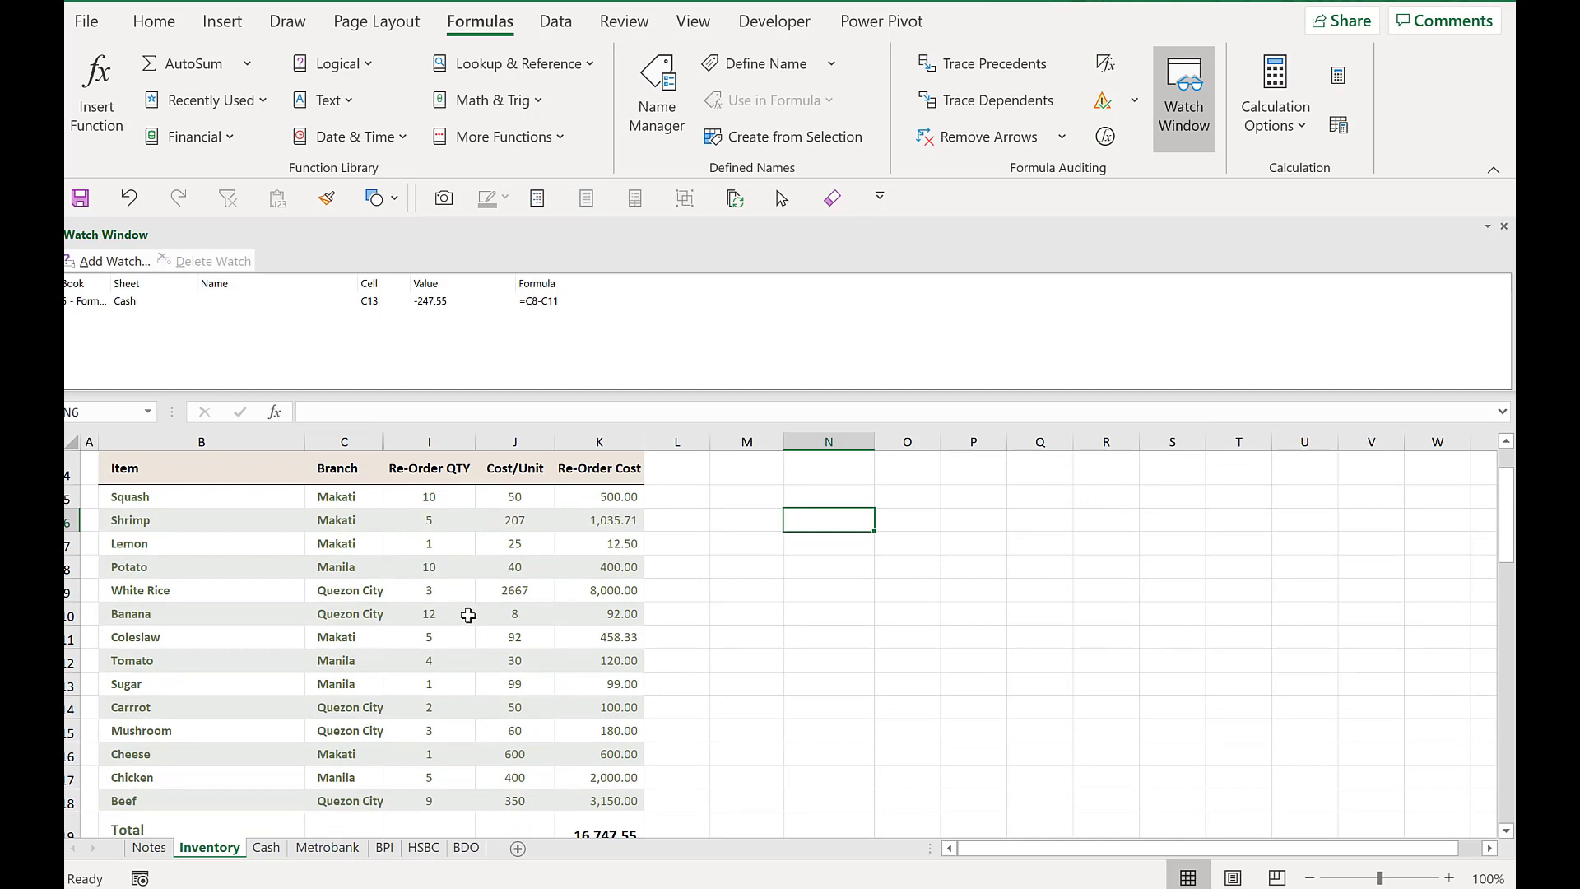
scroll(468, 616, "up", 1)
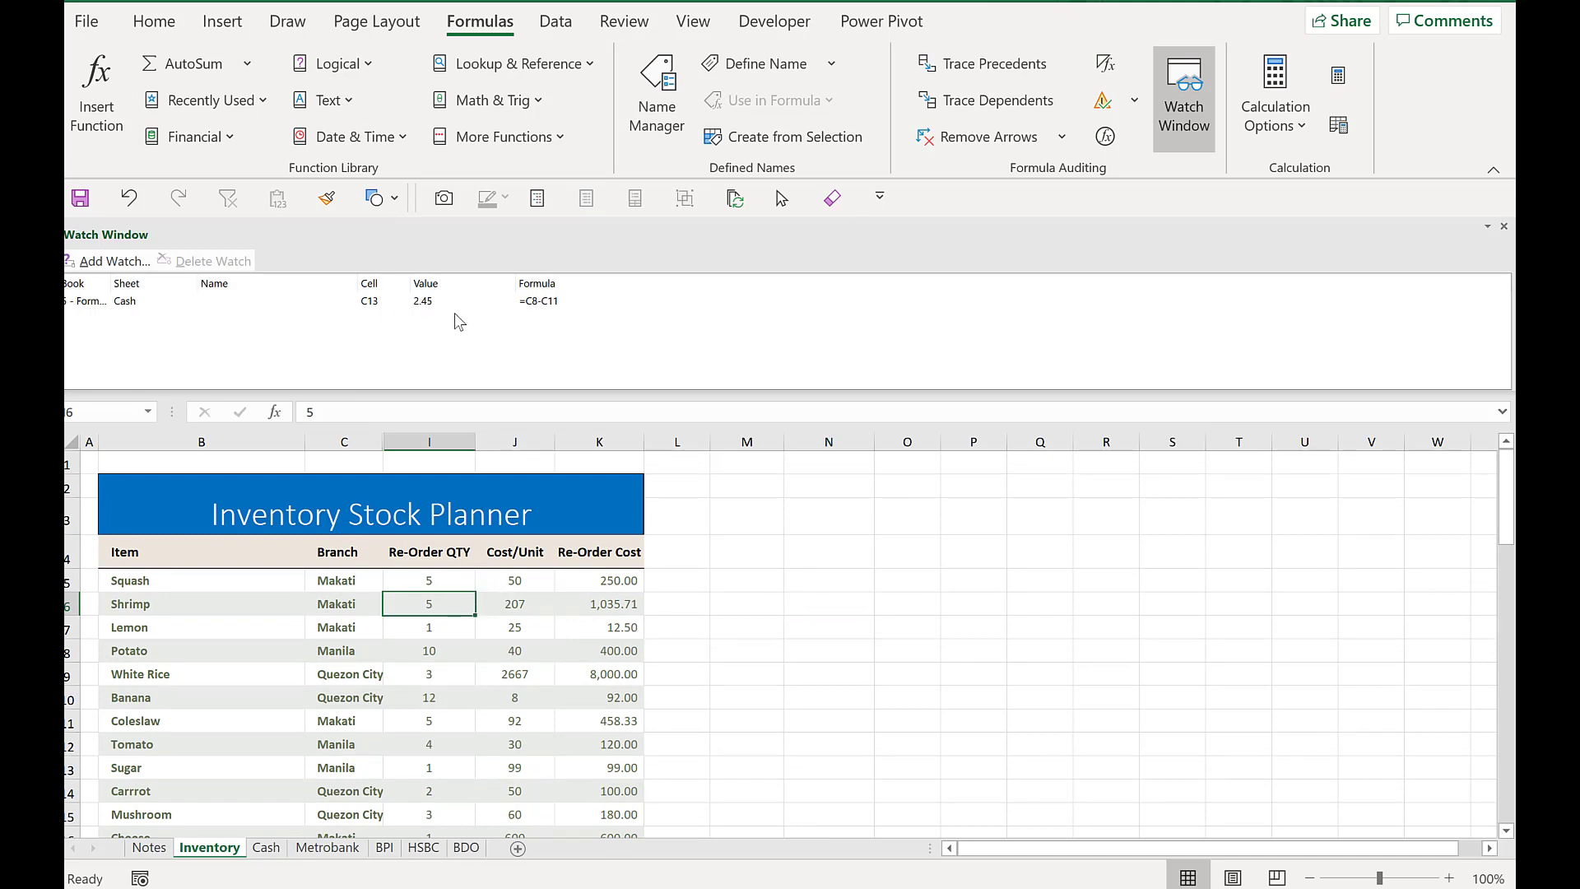
key("ctrl+Page_Down")
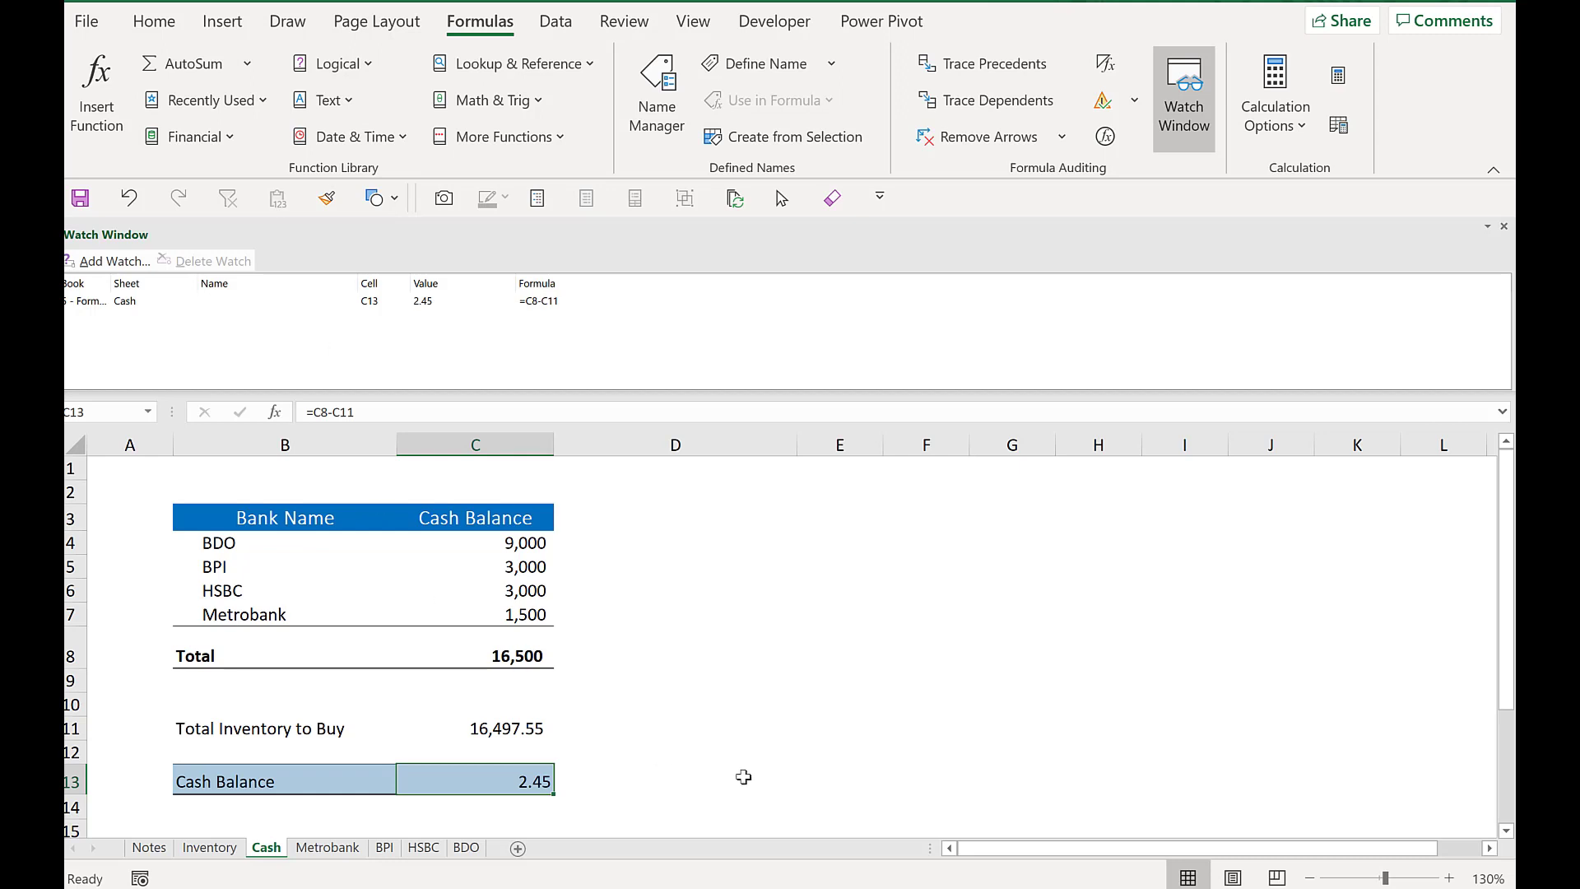
- Create a name from the left column for the Cash Balance cells B13:C13
left_click(733, 729)
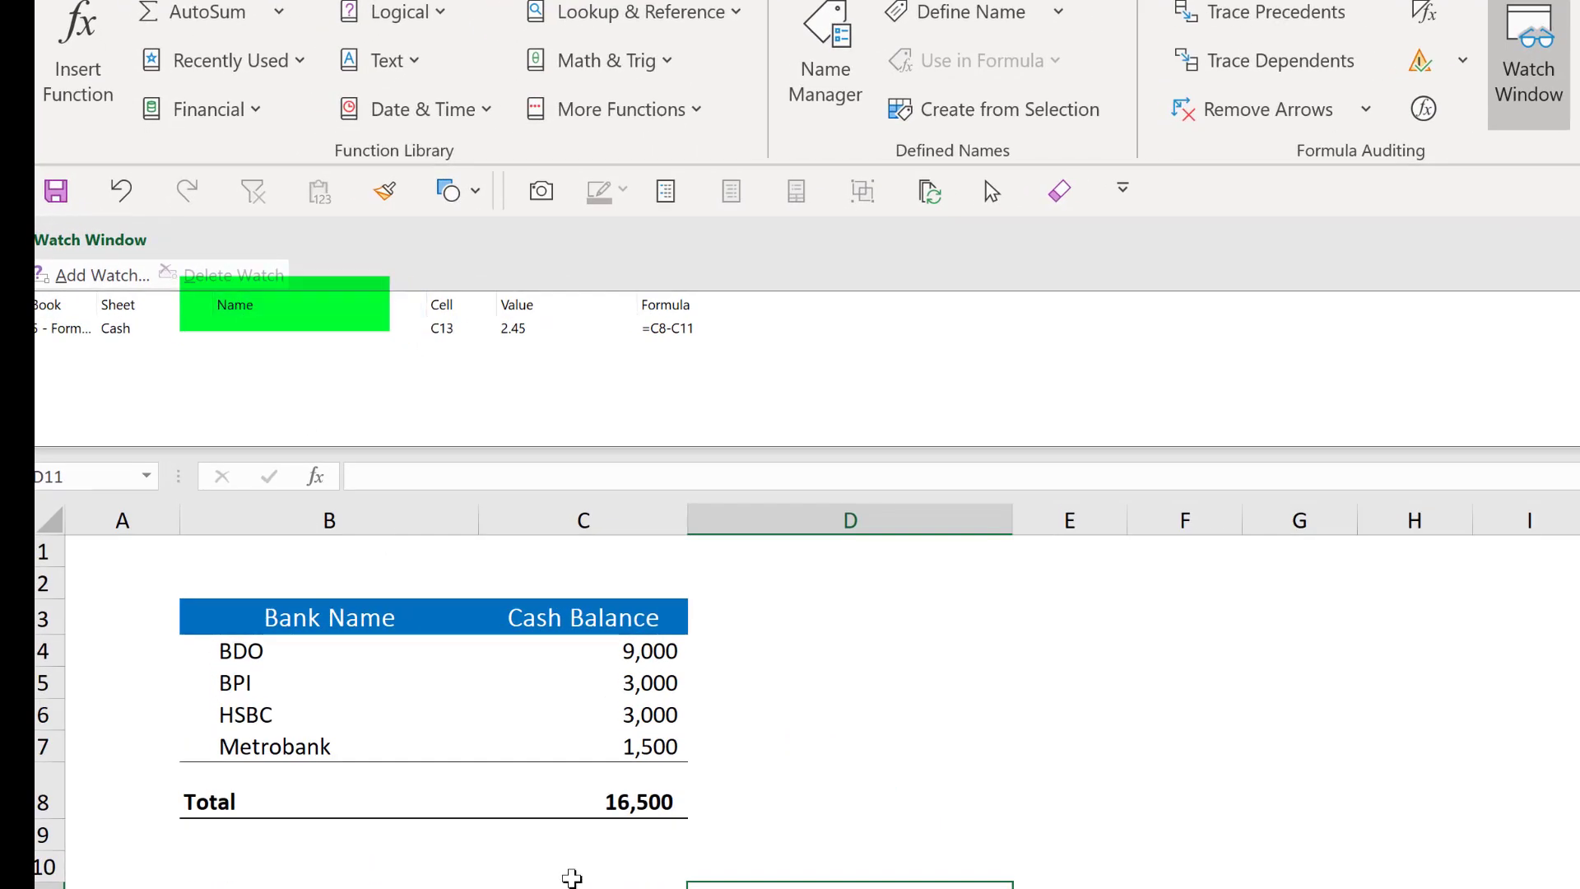
left_click(284, 786)
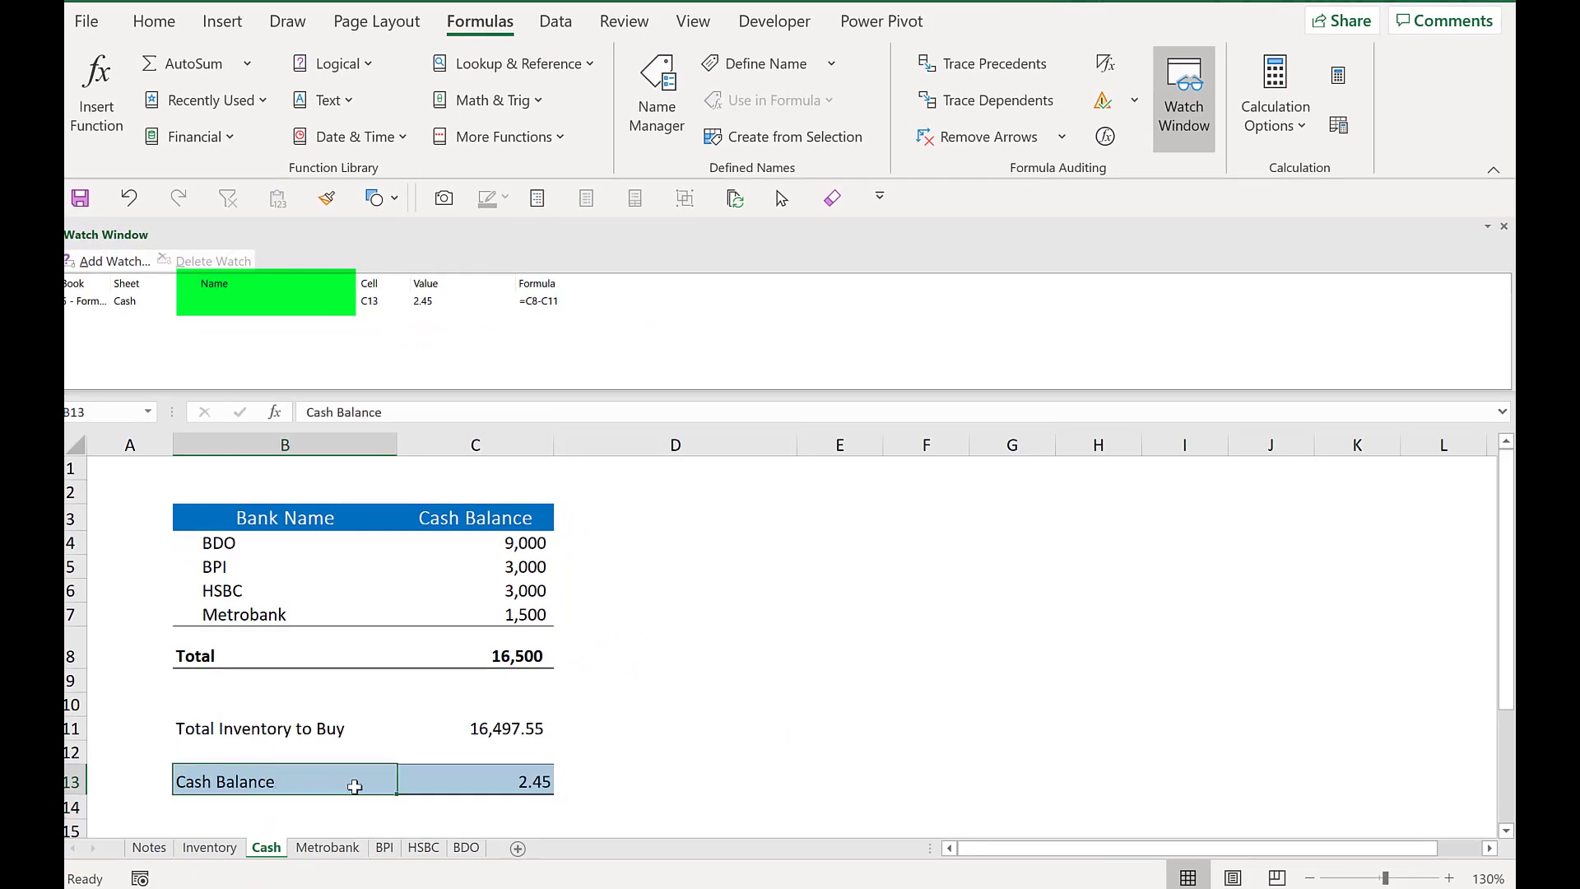
left_click_drag(354, 786, 448, 783)
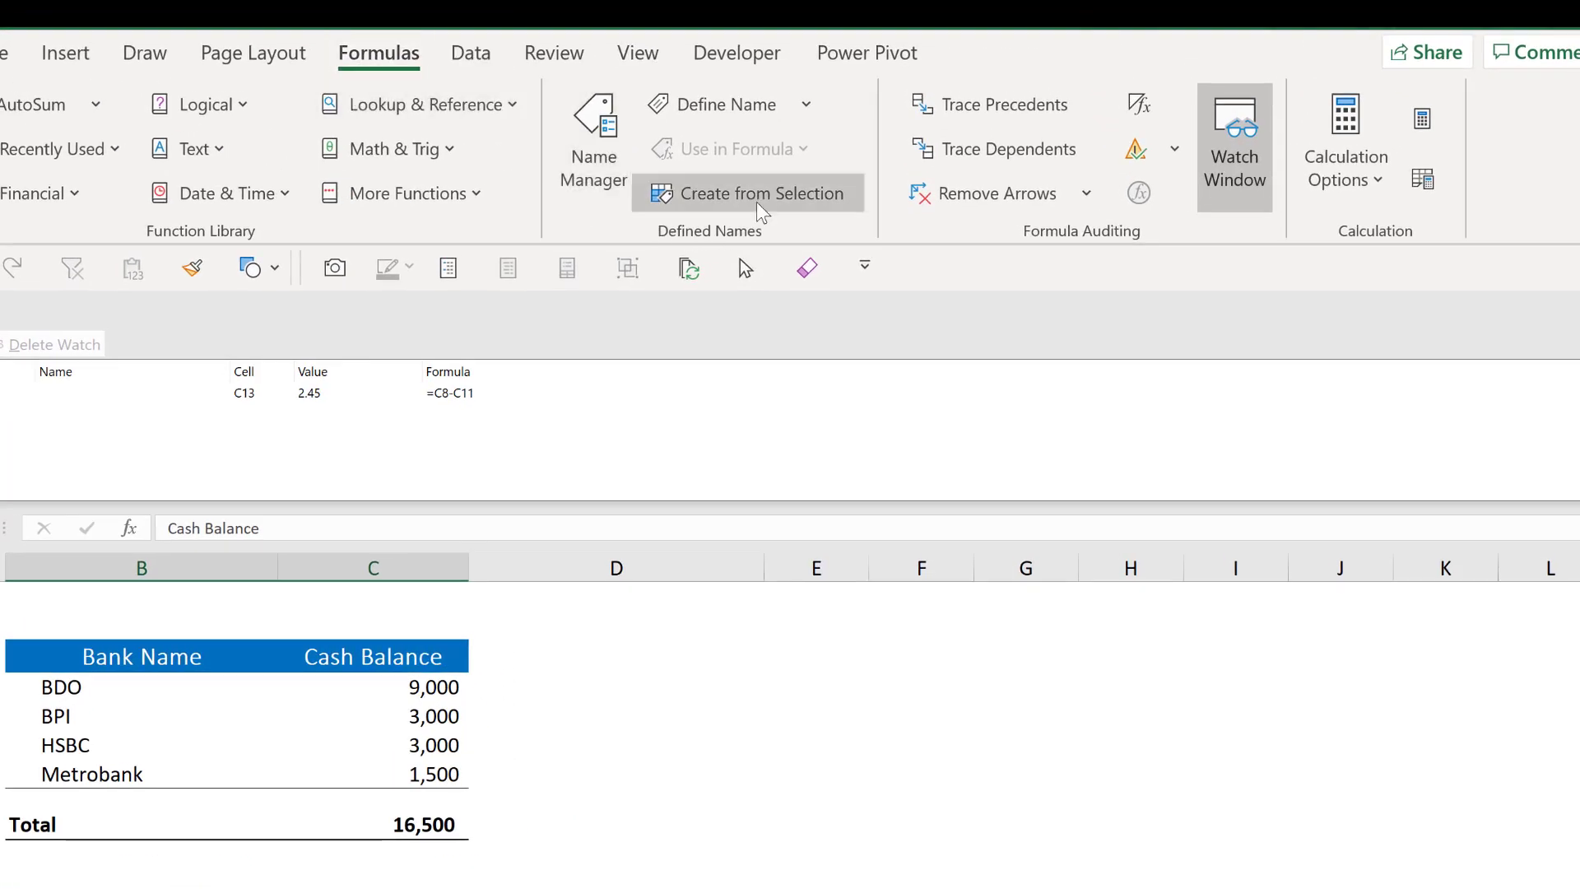
left_click(757, 201)
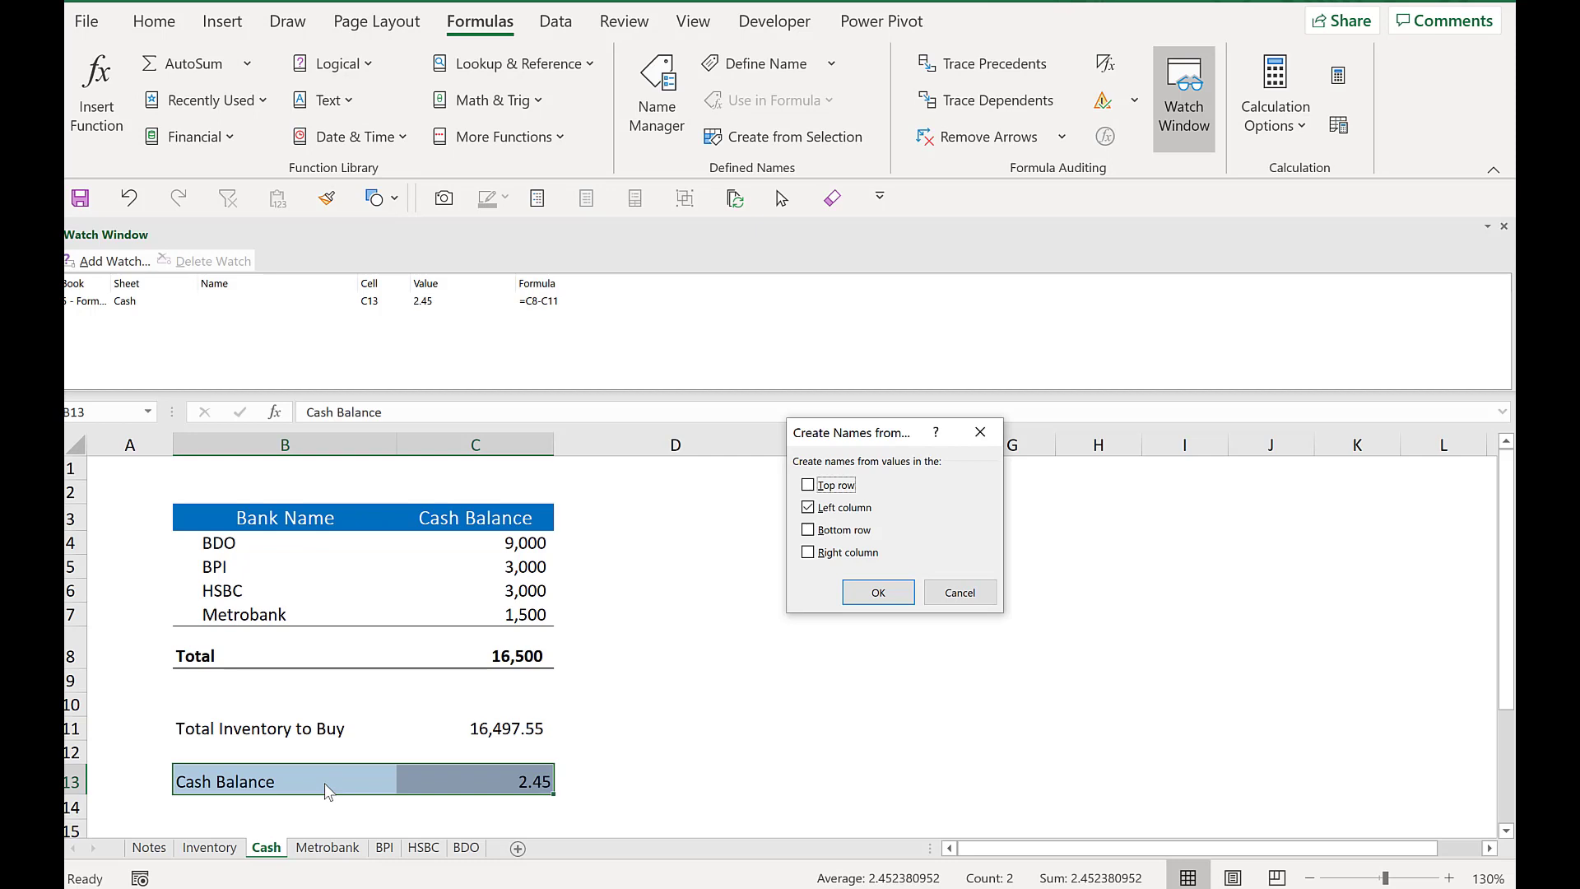
left_click(902, 595)
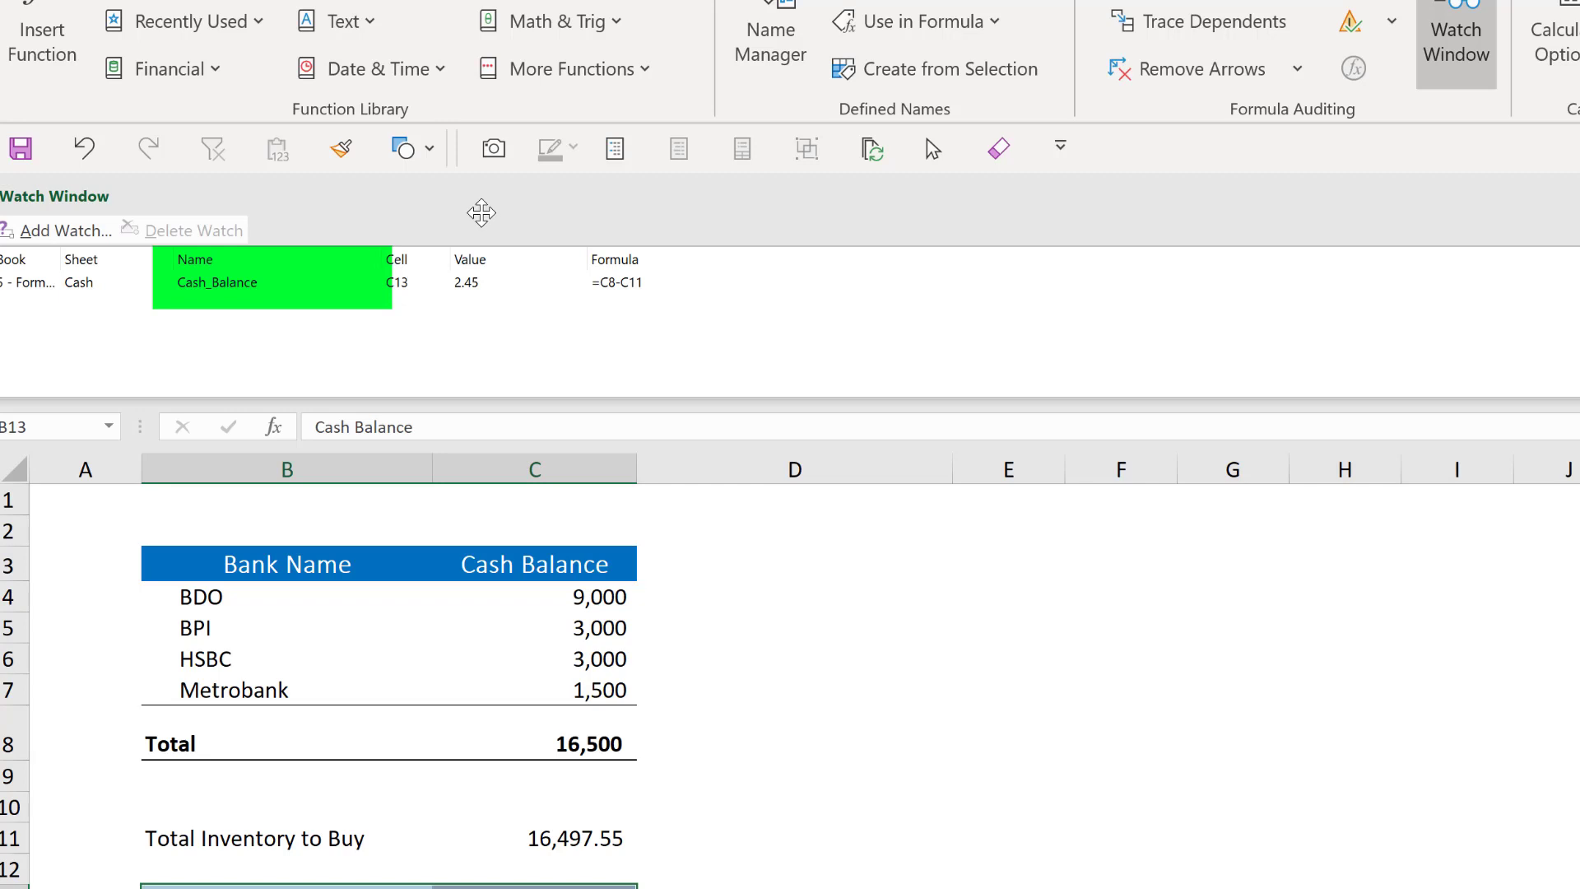
- Move the Watch Window beside the table as a floating window and delete the Cash_Balance watch
left_click_drag(483, 207, 605, 531)
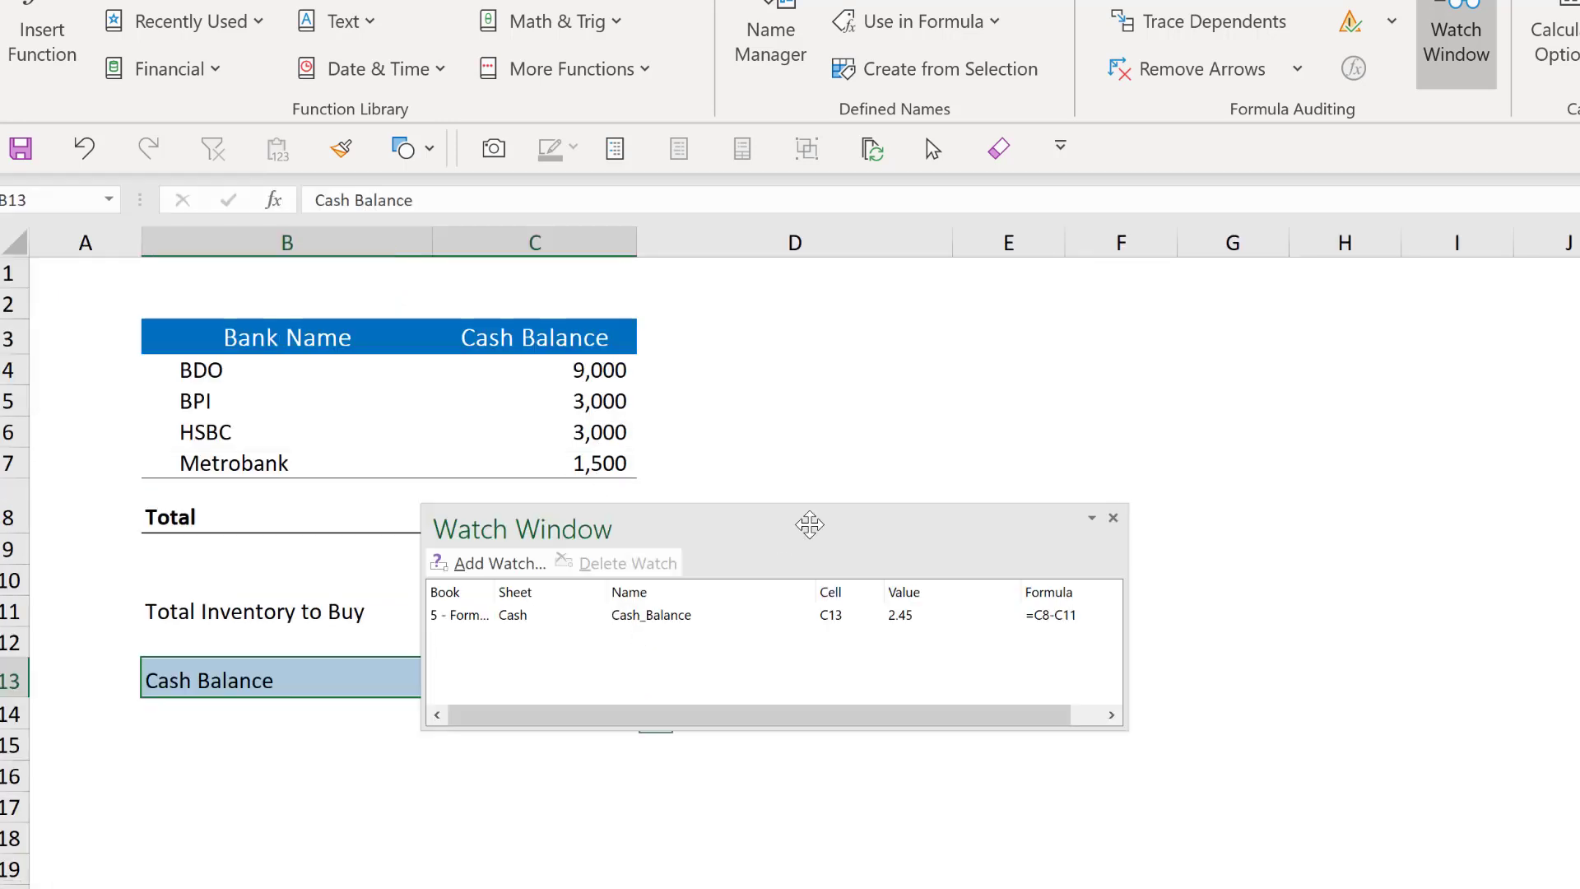
left_click_drag(783, 522, 1027, 314)
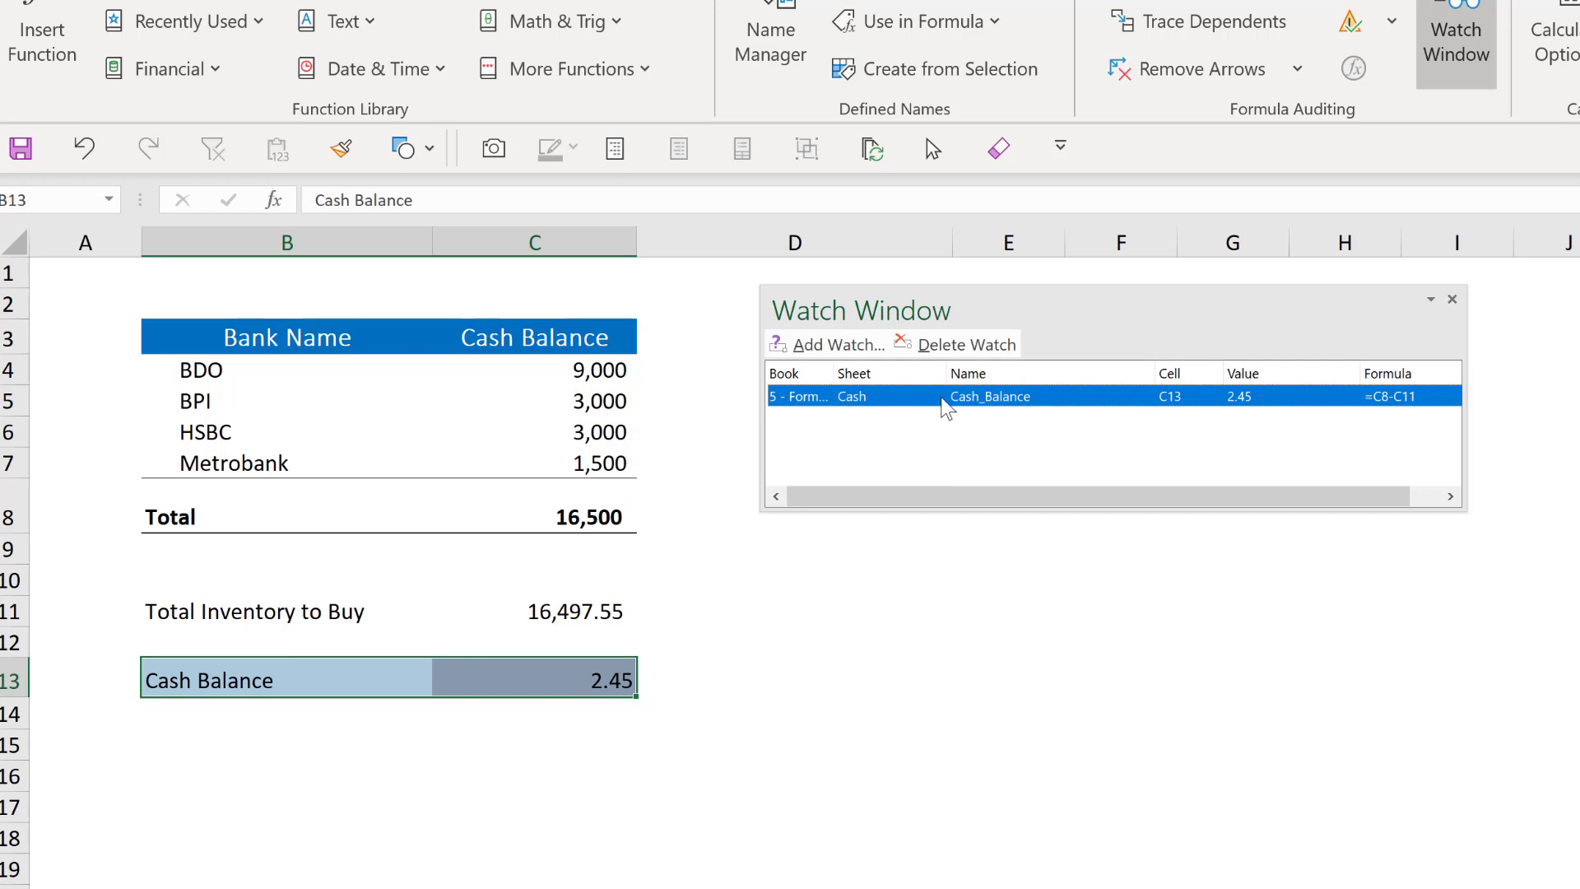
left_click(965, 346)
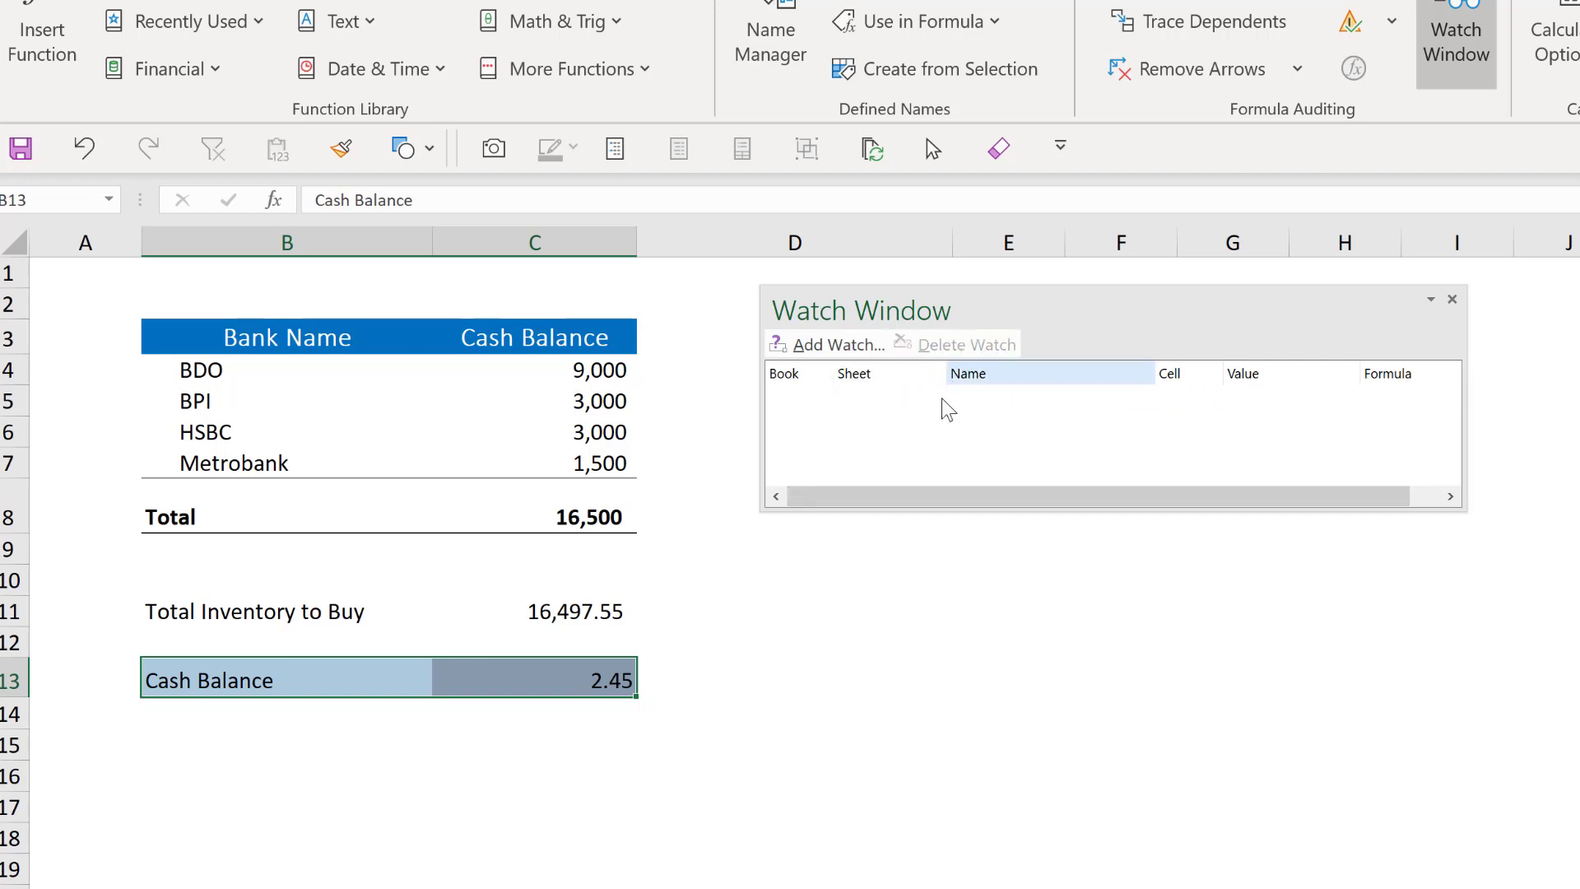
- Close the Watch Window
left_click(1455, 301)
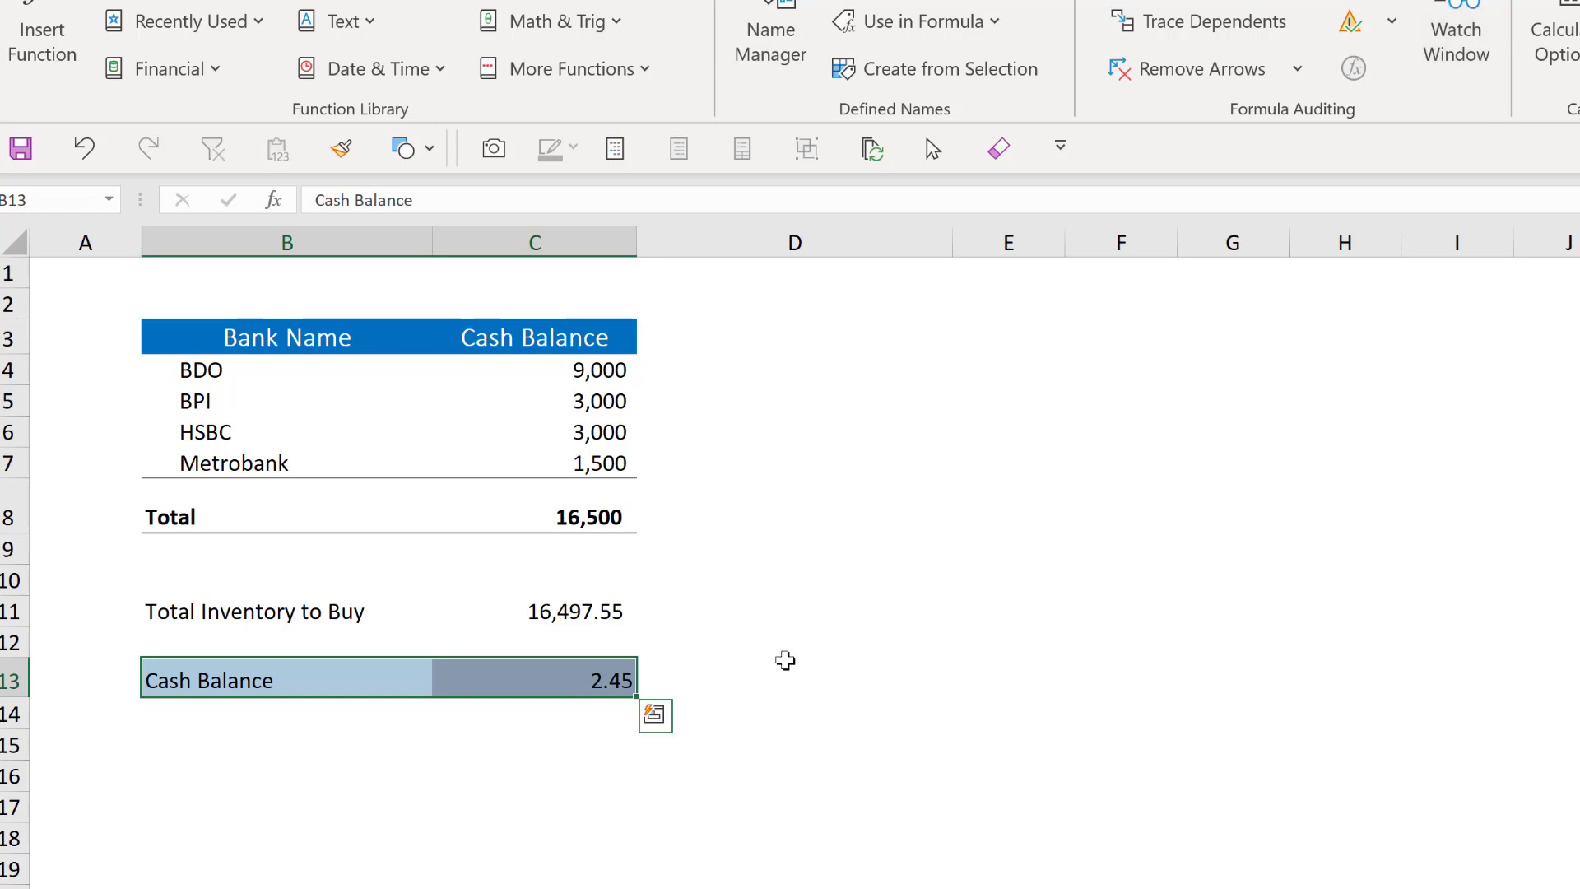
left_click(787, 668)
left_click(484, 835)
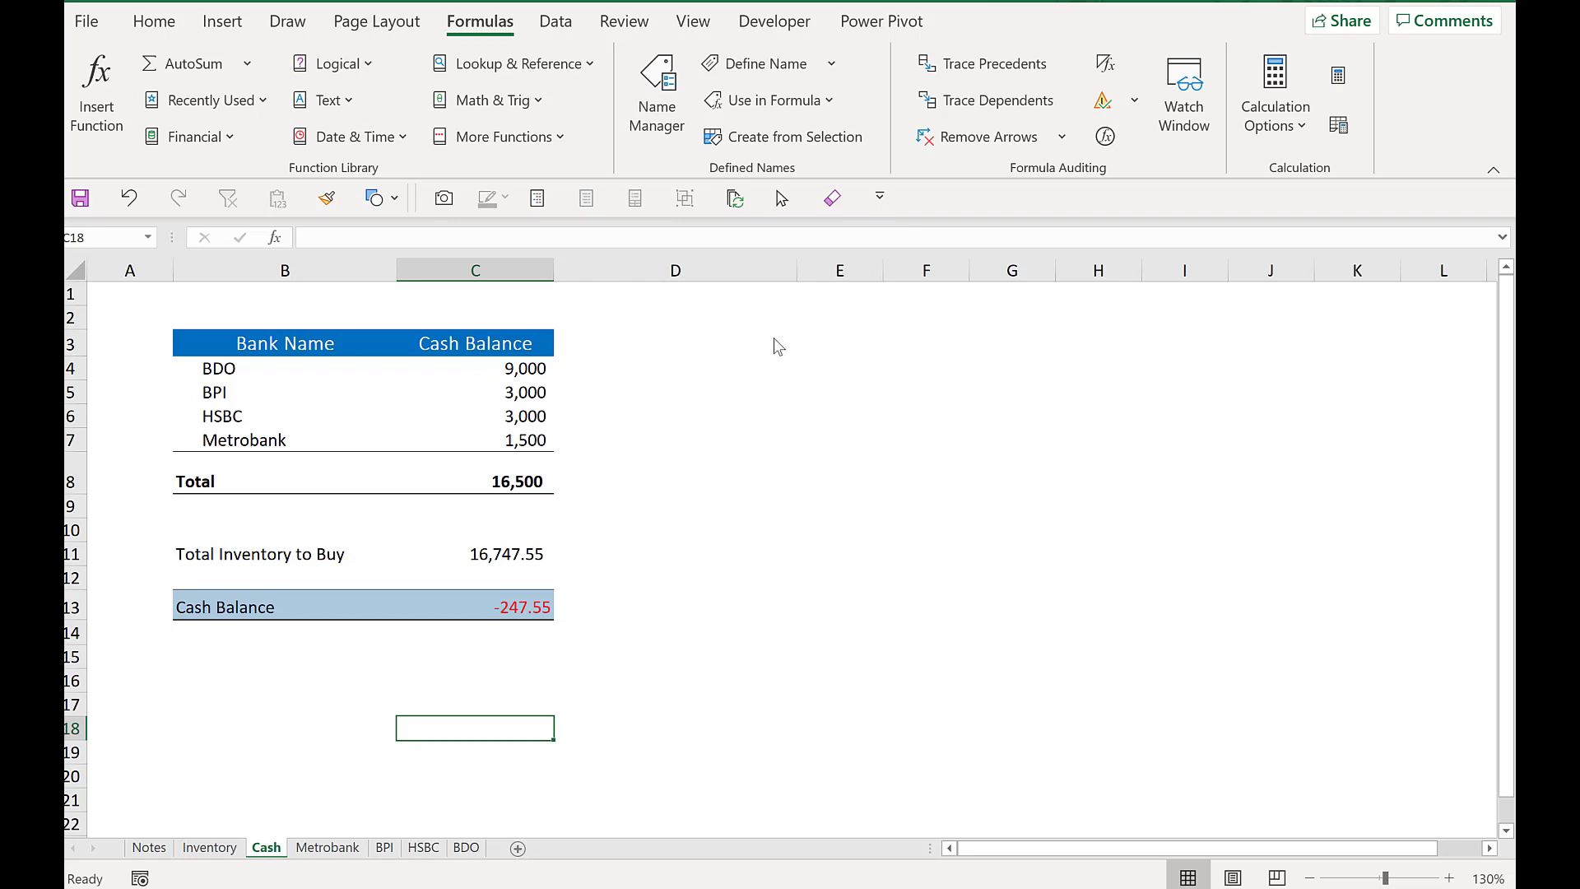
- Open the Quick Access Toolbar customization options and locate the Camera command among All Commands, then close the dialog
left_click(880, 197)
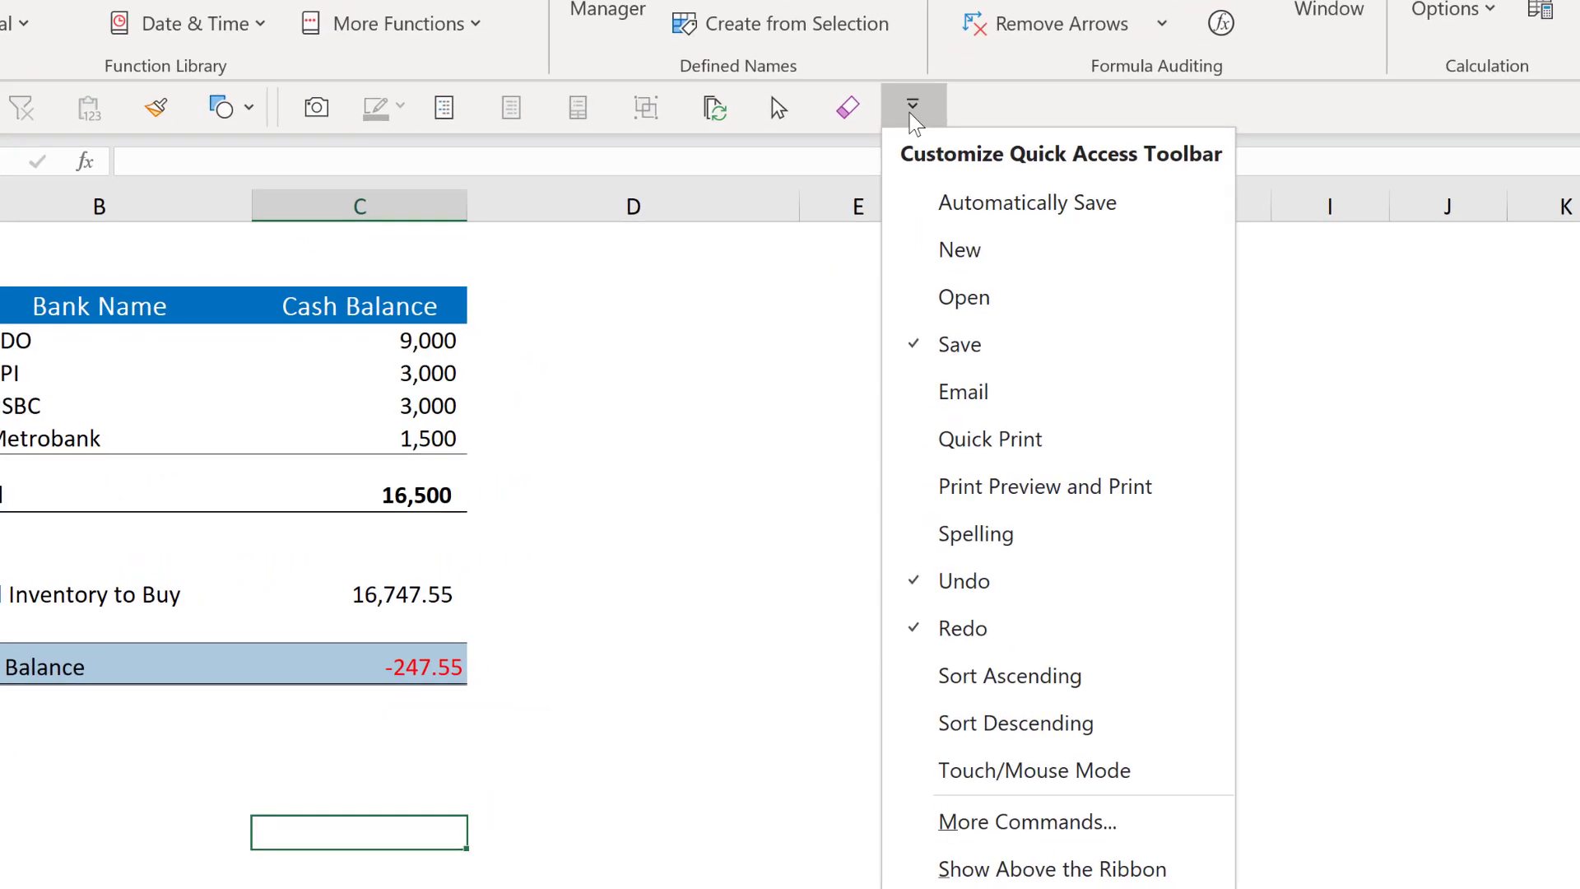
left_click(1056, 823)
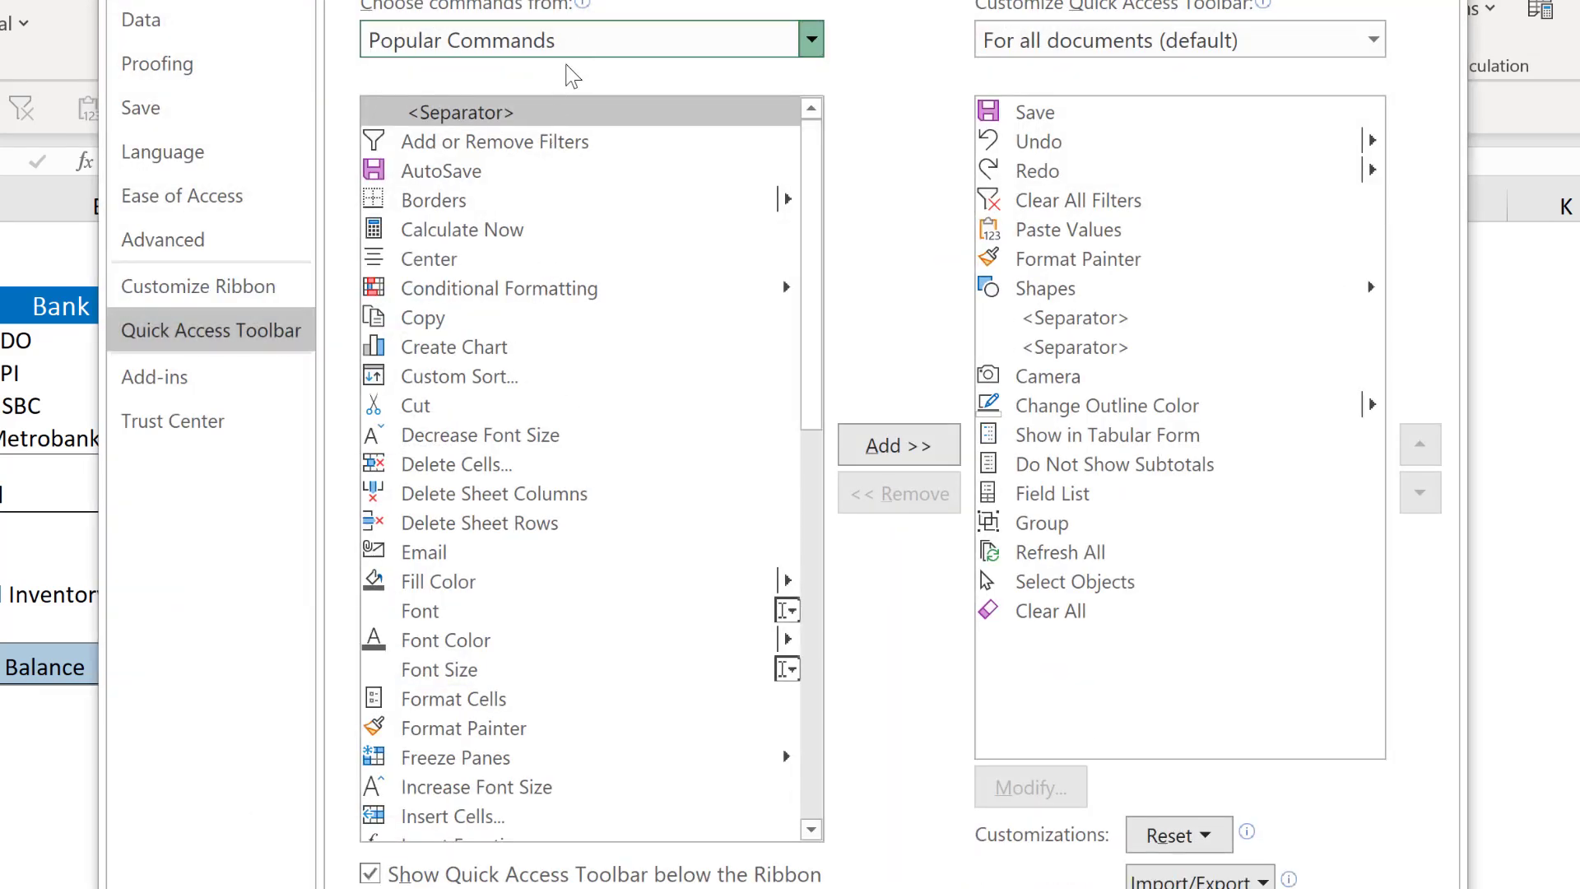
left_click(580, 46)
left_click(542, 158)
left_click(580, 262)
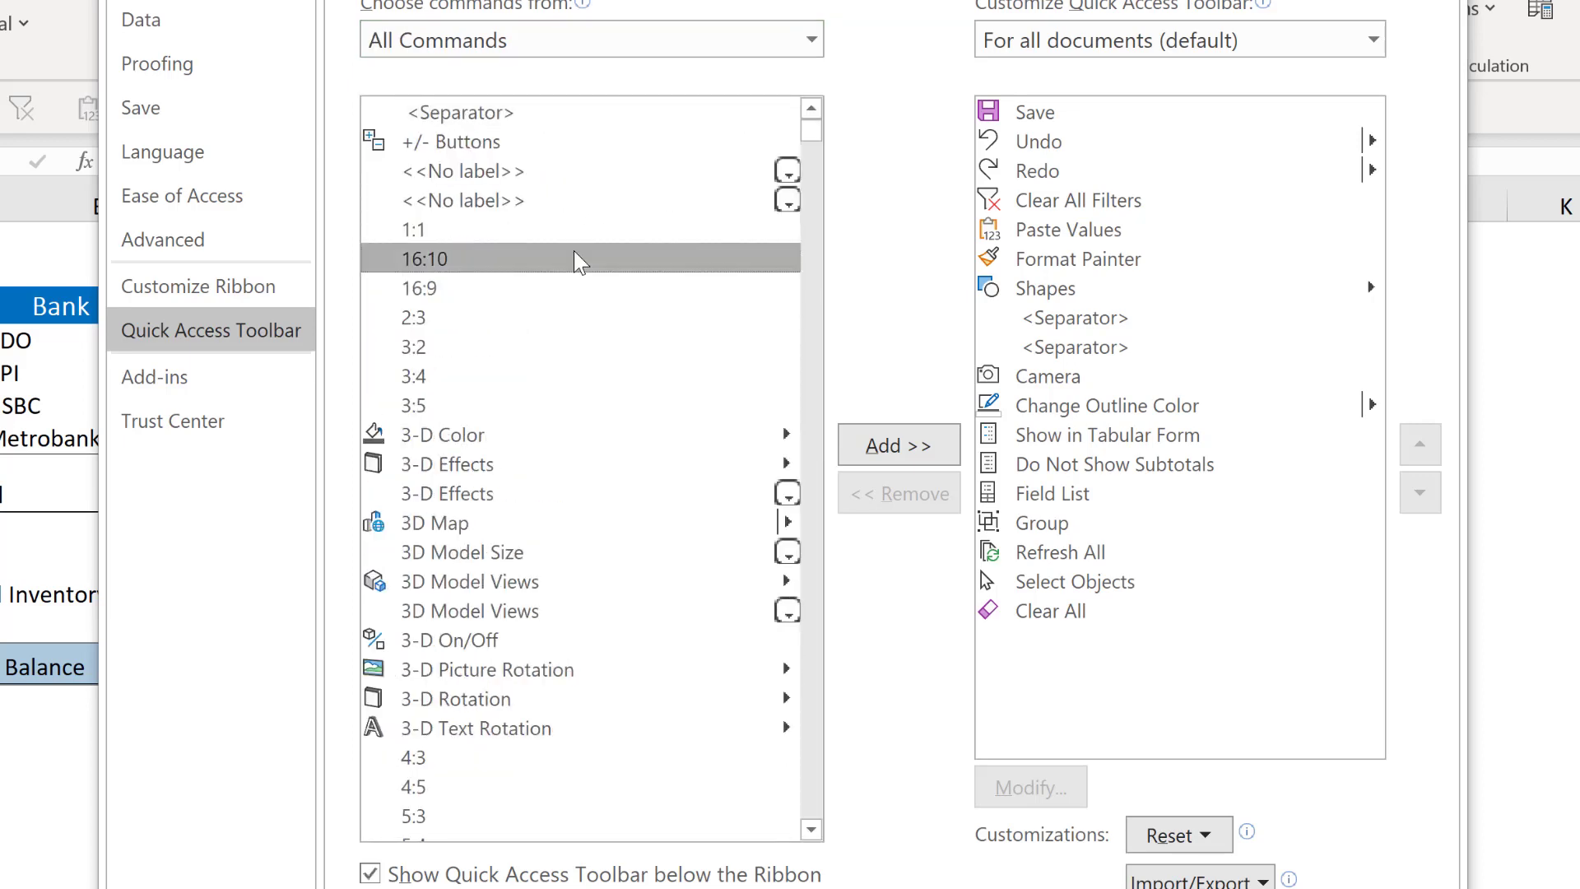
type("cam")
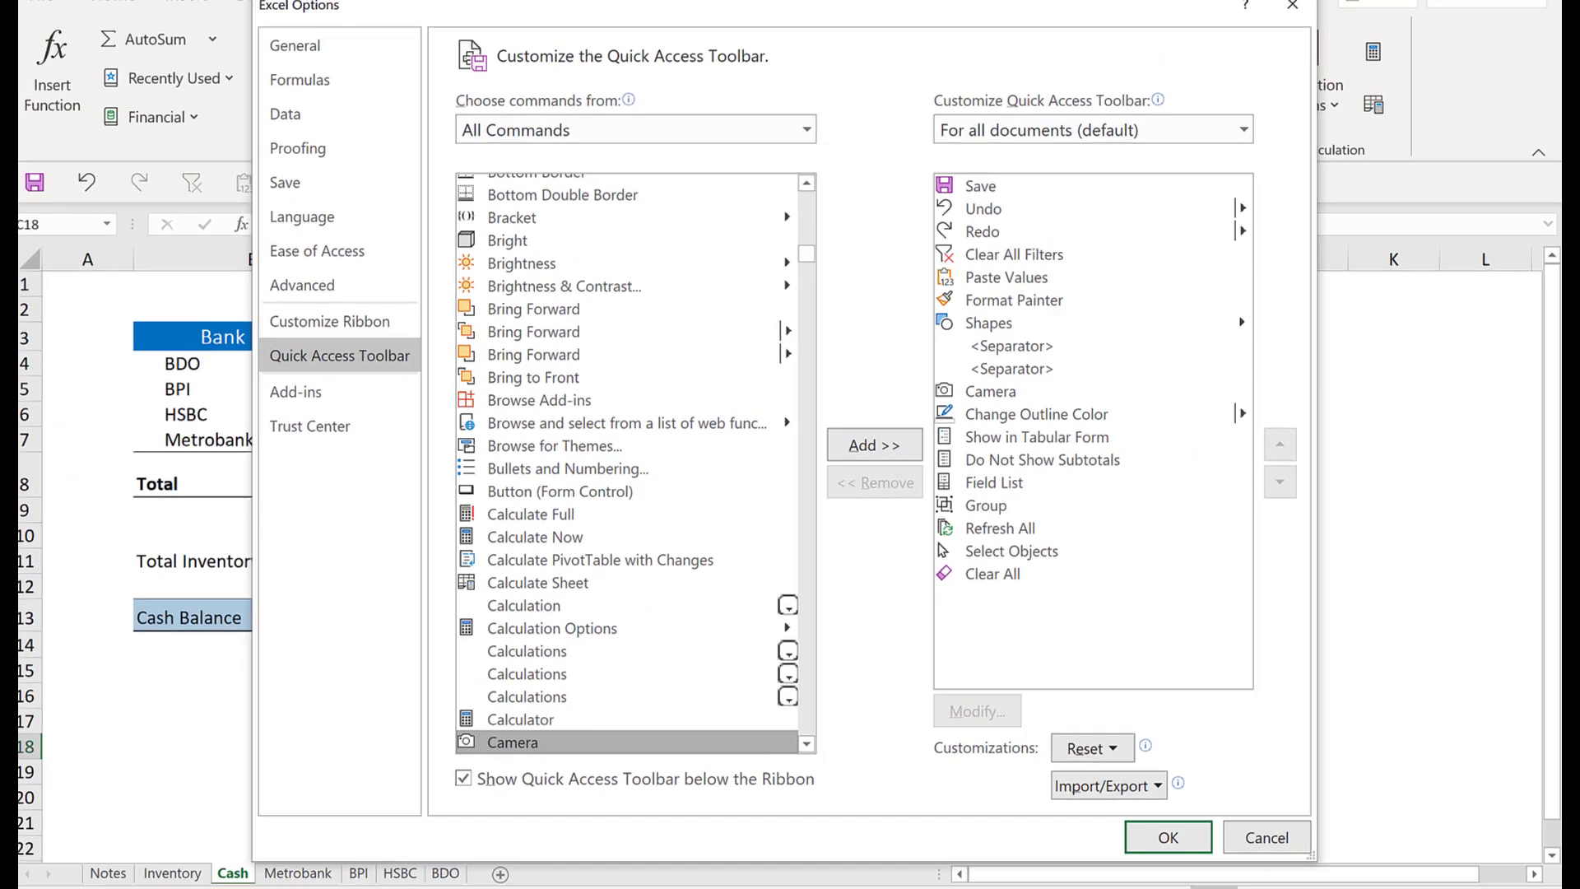
left_click(1290, 6)
- Take a Camera snapshot of the Cash summary range B8:C13 and place the picture on the Inventory sheet beside the table
left_click(850, 461)
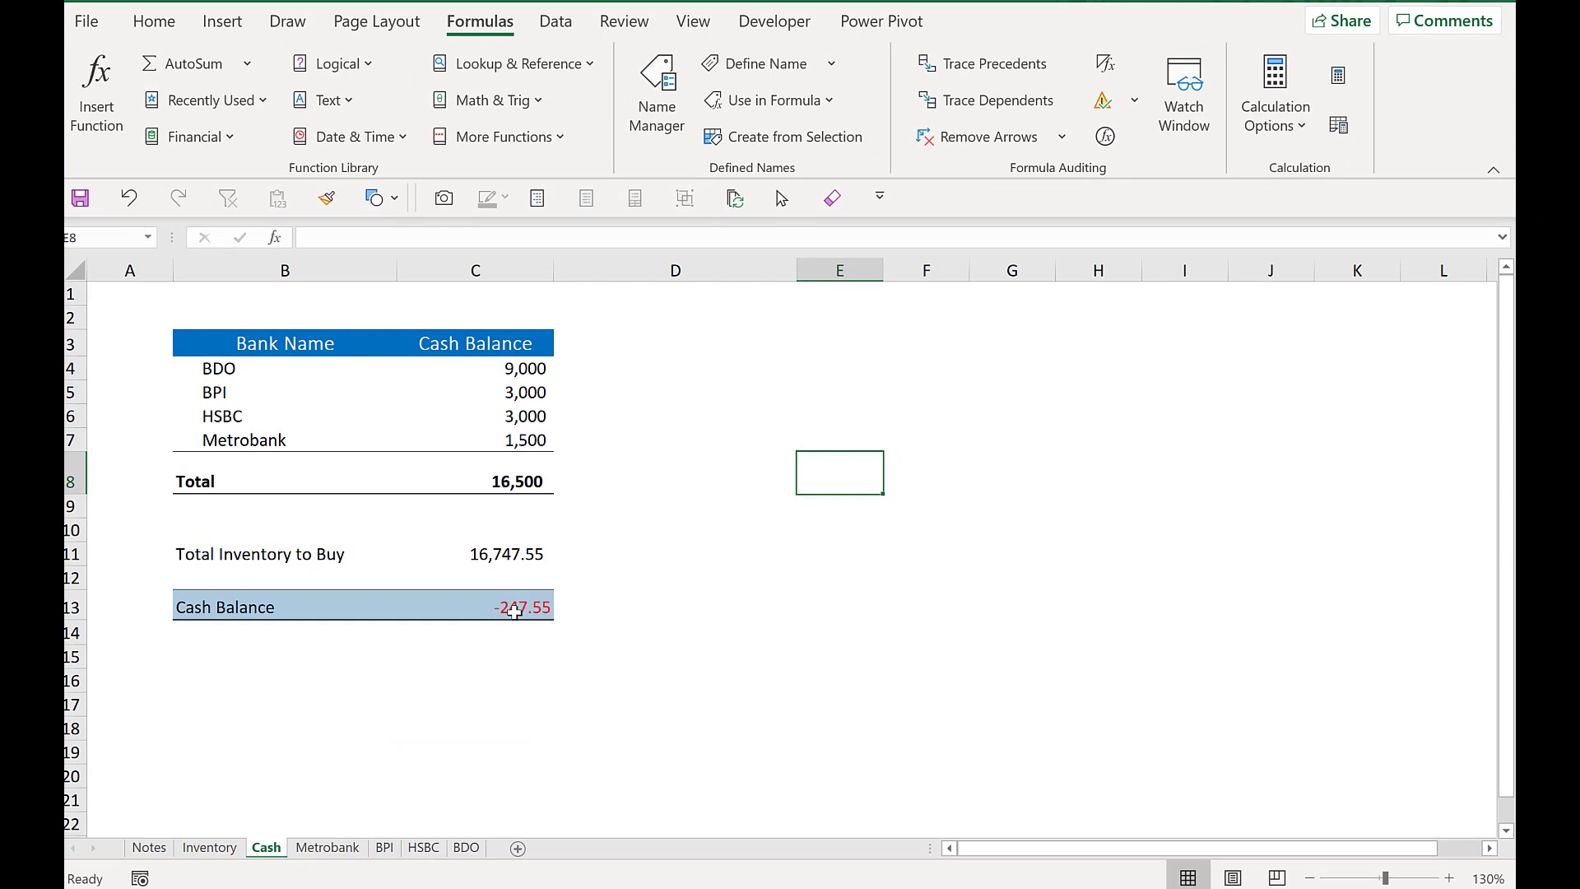
left_click(515, 611)
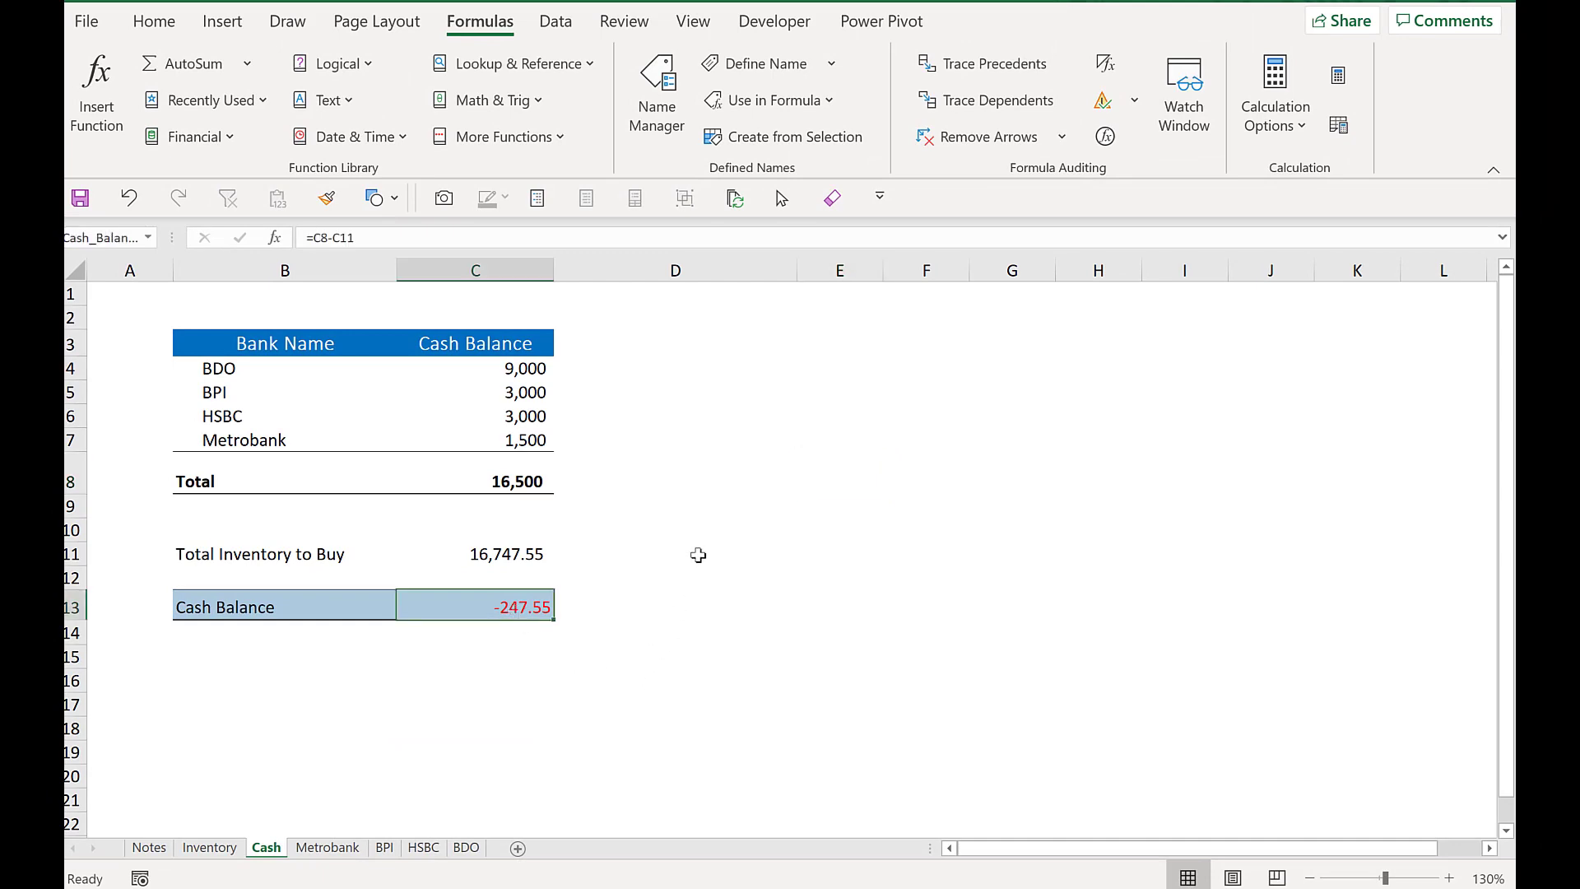
left_click_drag(187, 475, 494, 600)
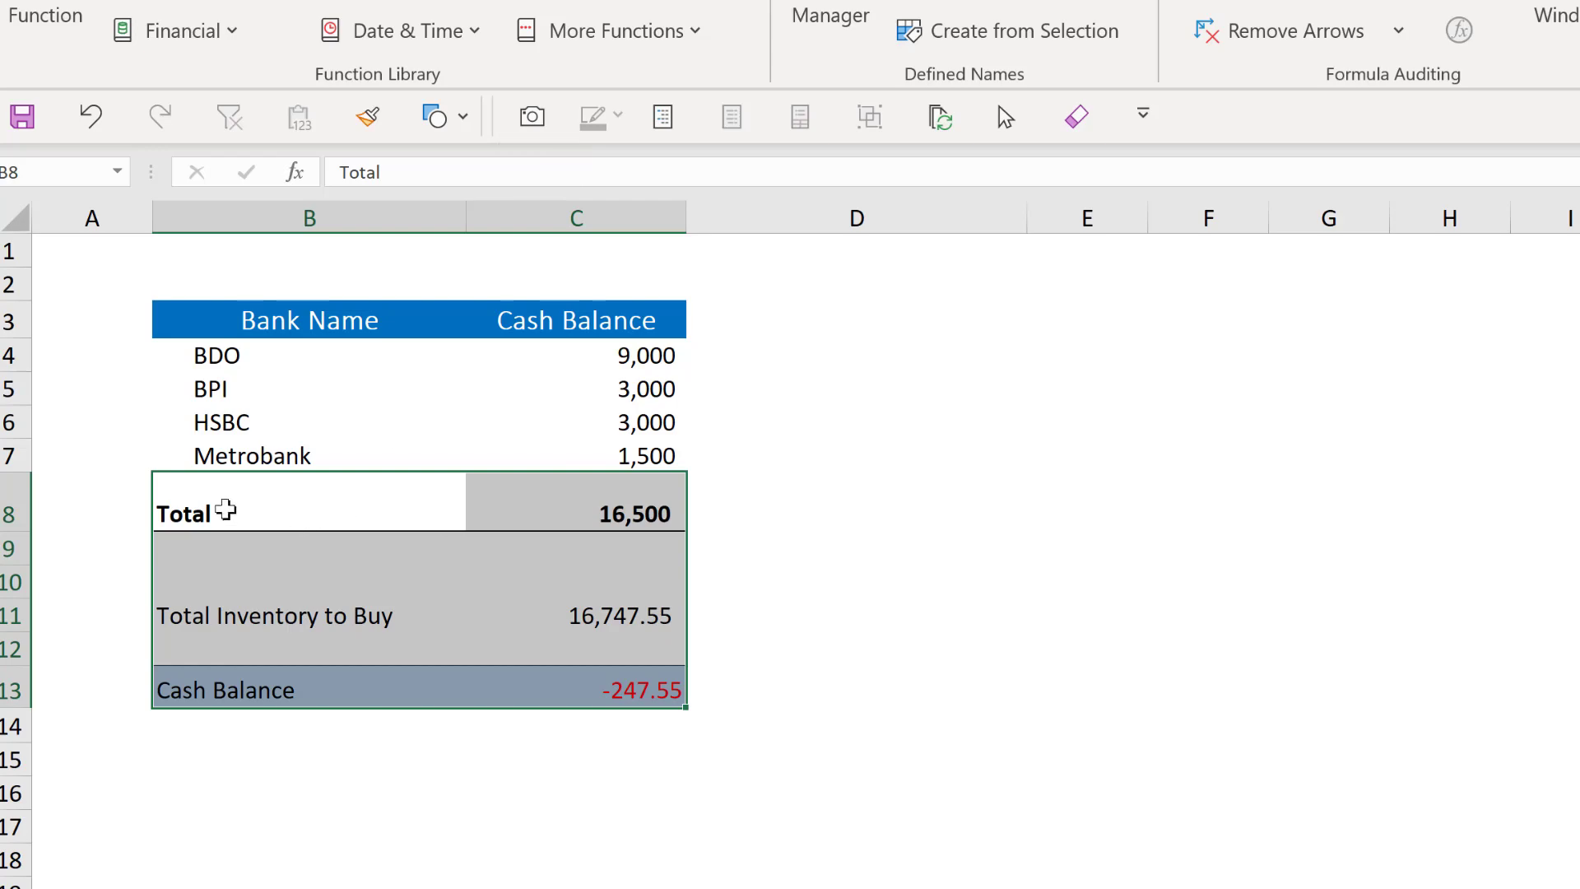
left_click_drag(218, 508, 619, 687)
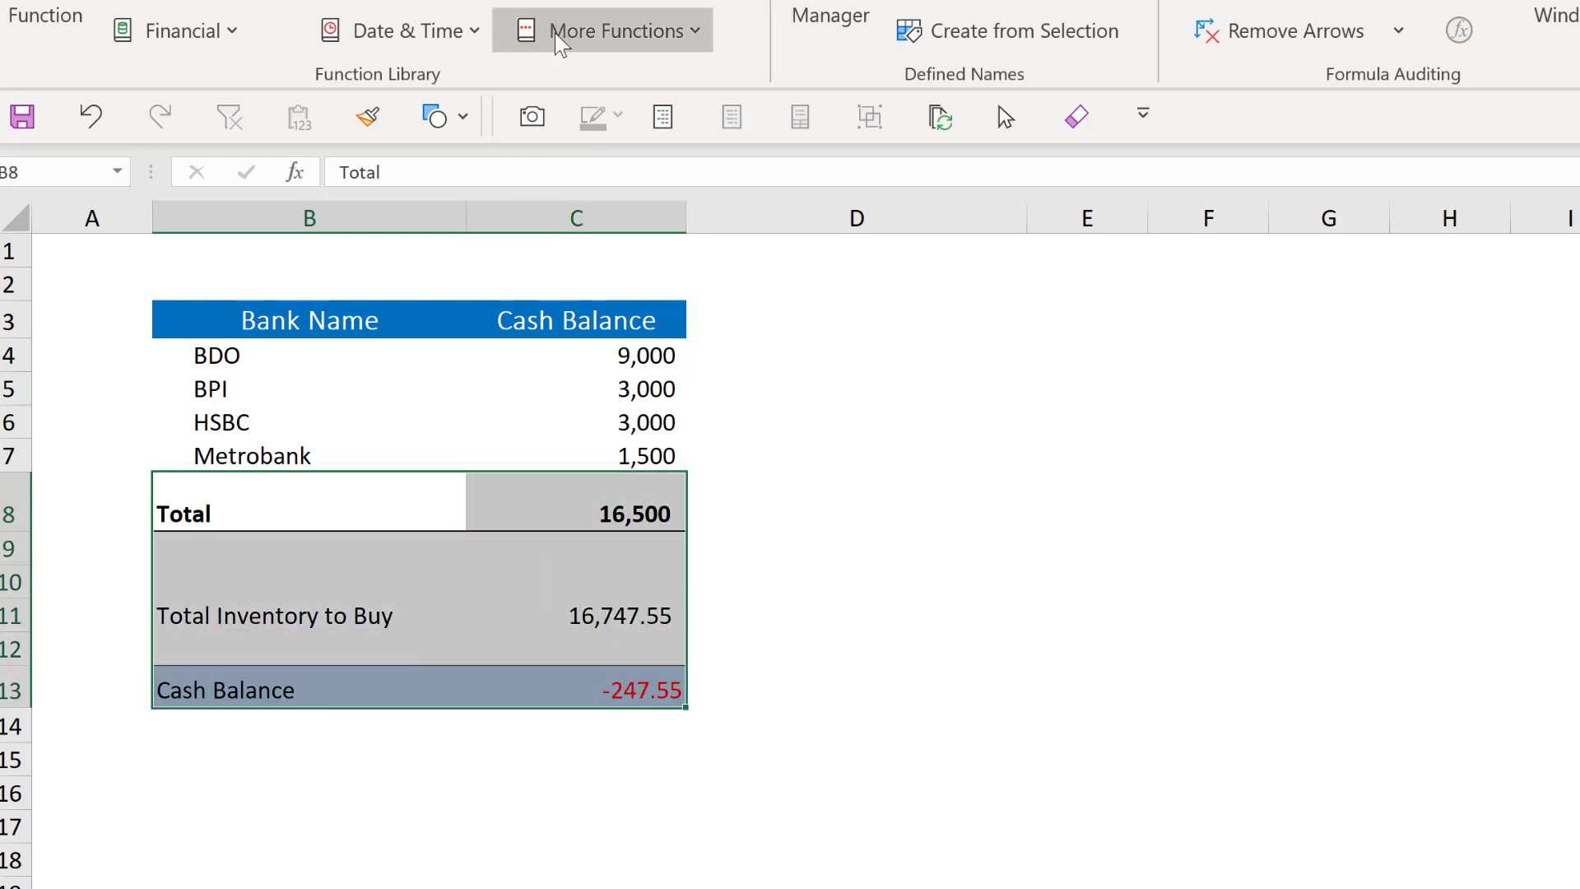
left_click(535, 126)
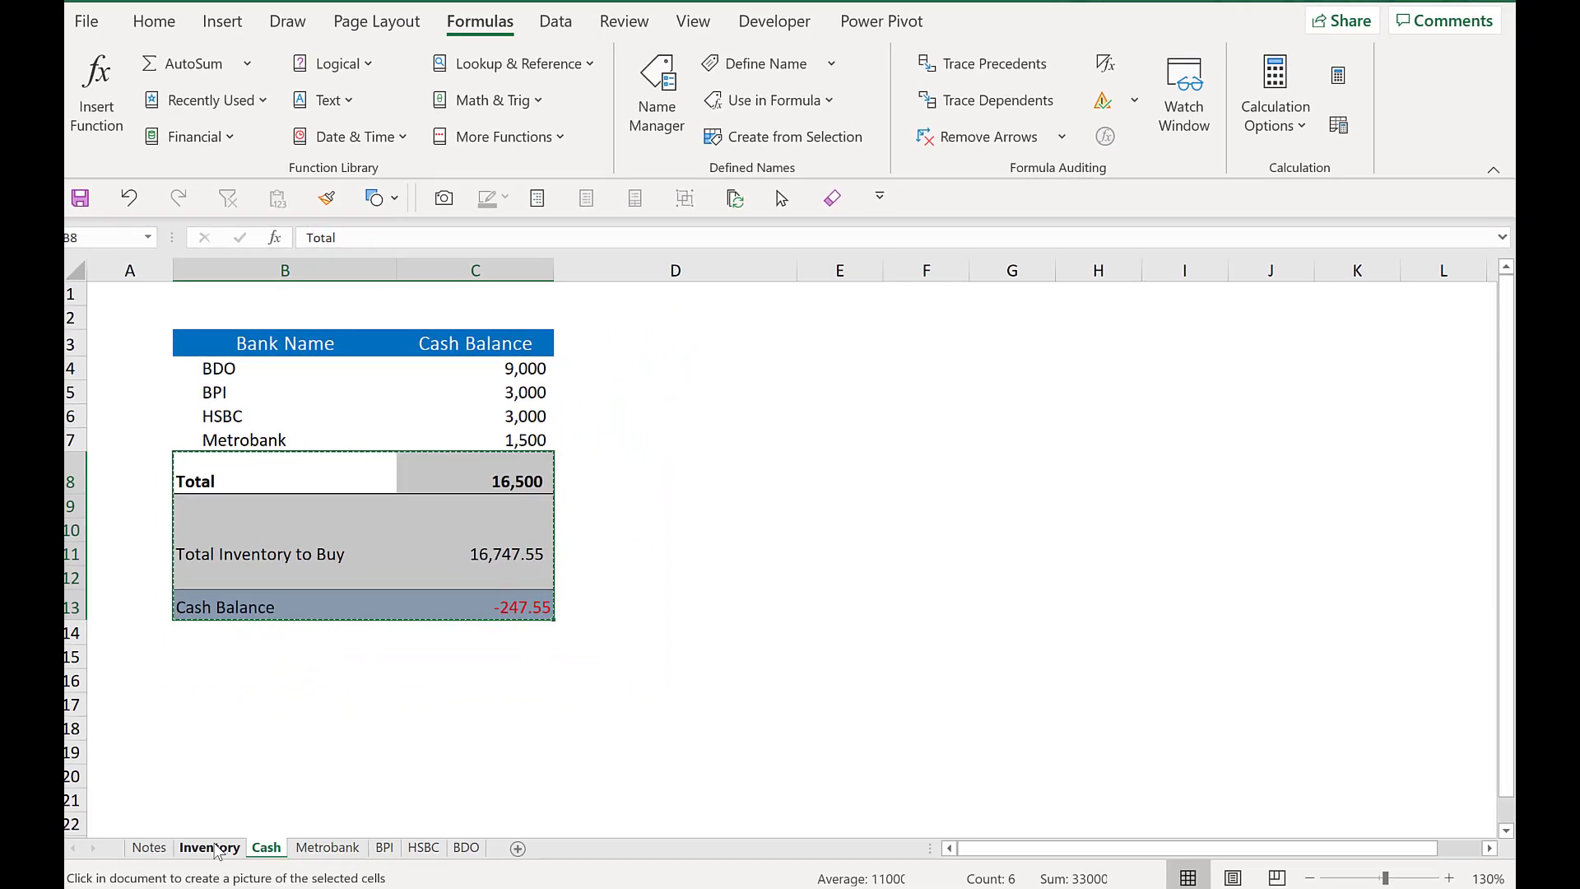
left_click(211, 848)
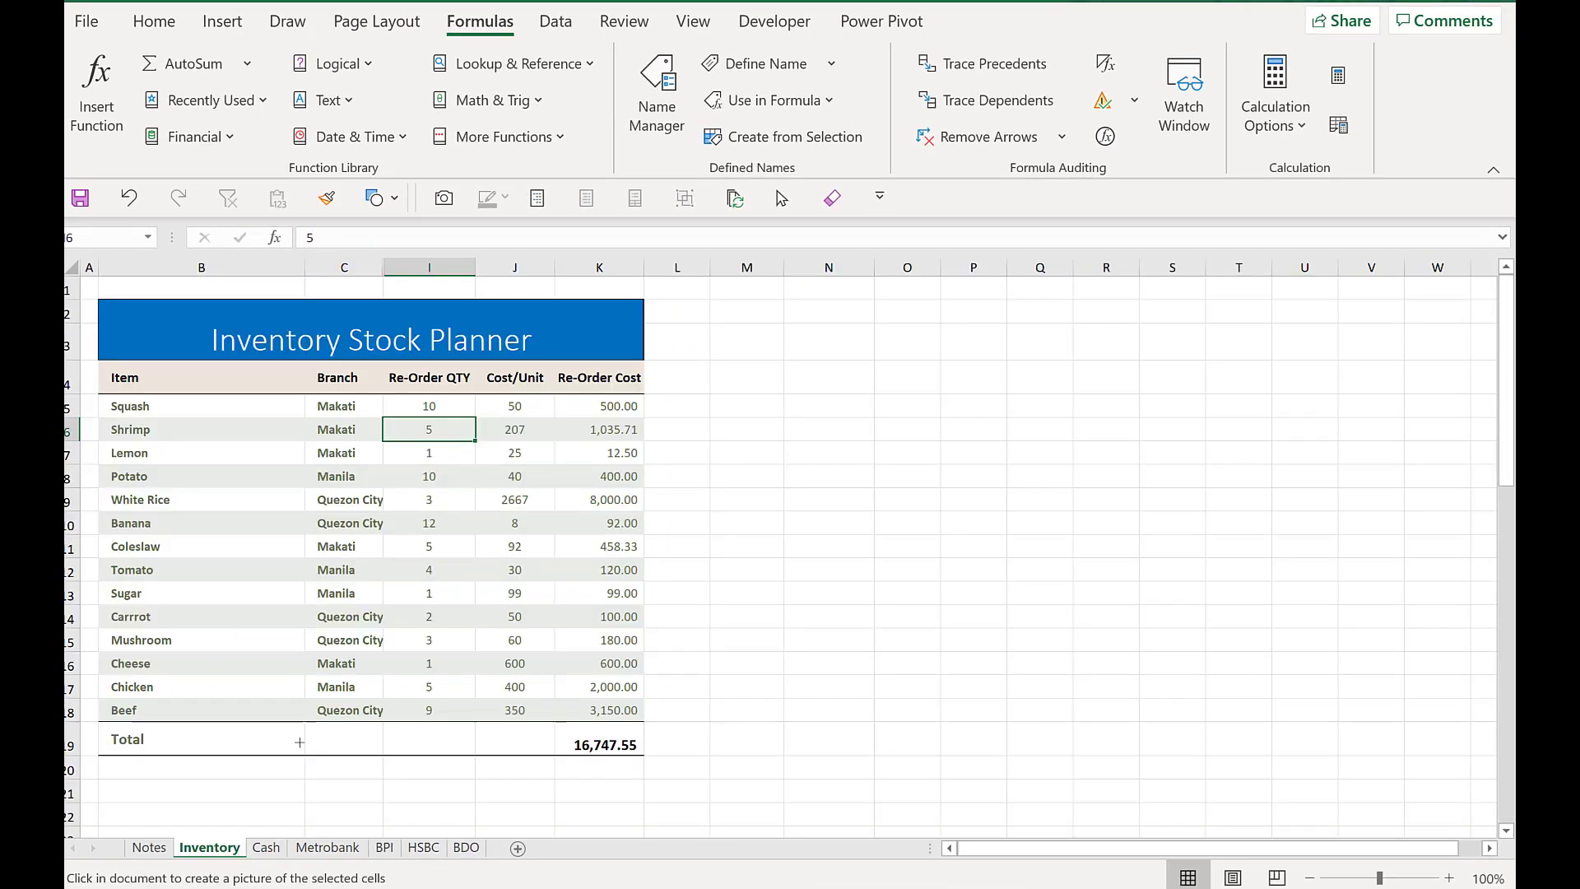
left_click(801, 337)
left_click(1187, 395)
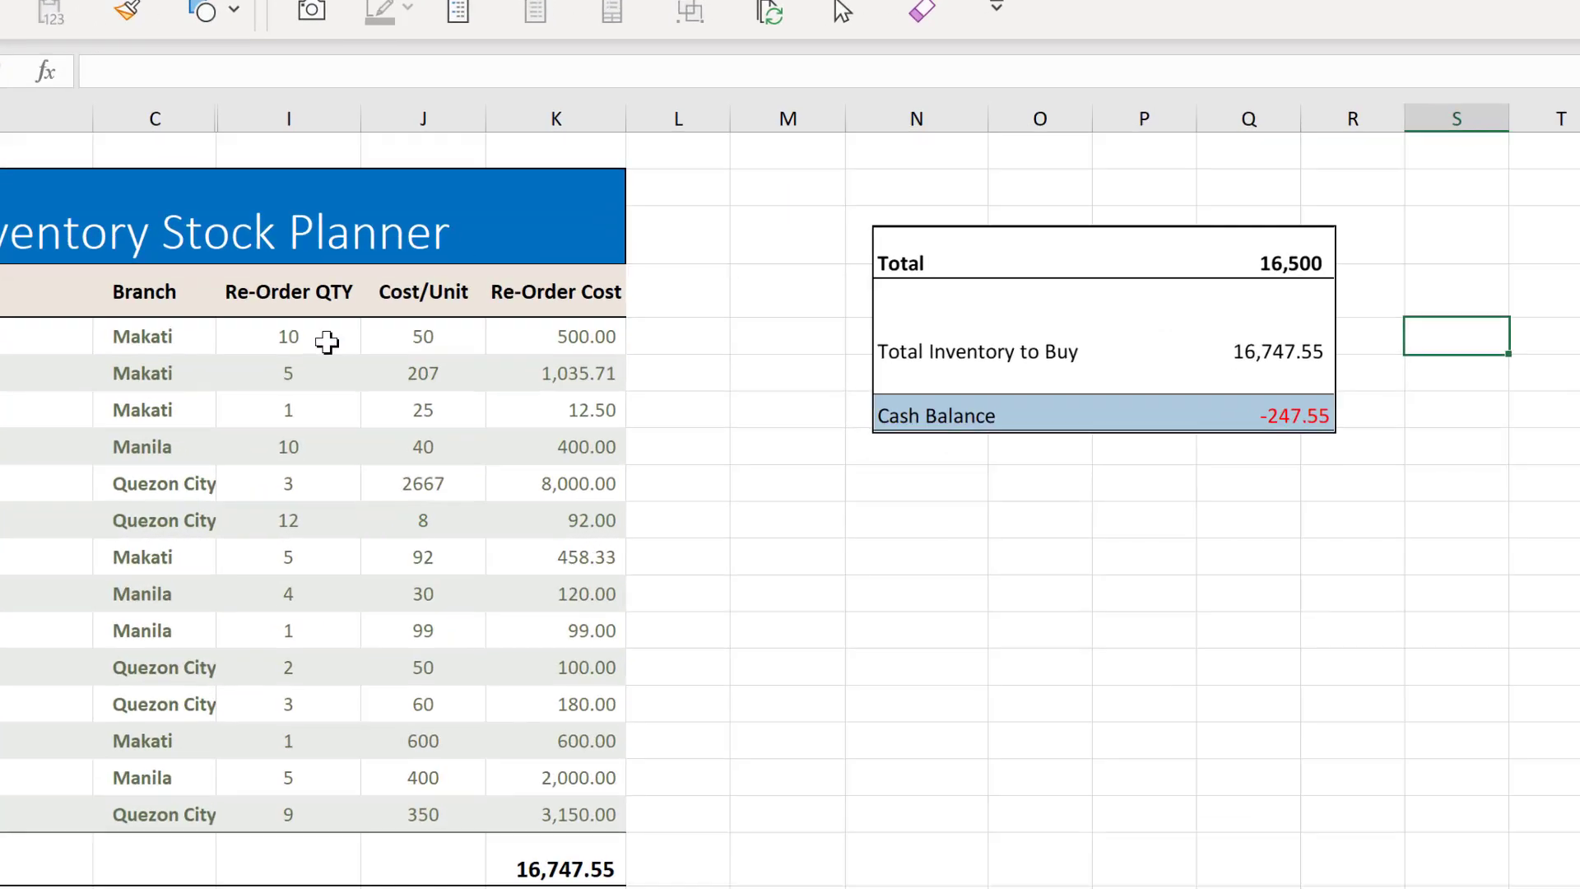
- Set the Squash re-order quantity to 5
left_click(429, 405)
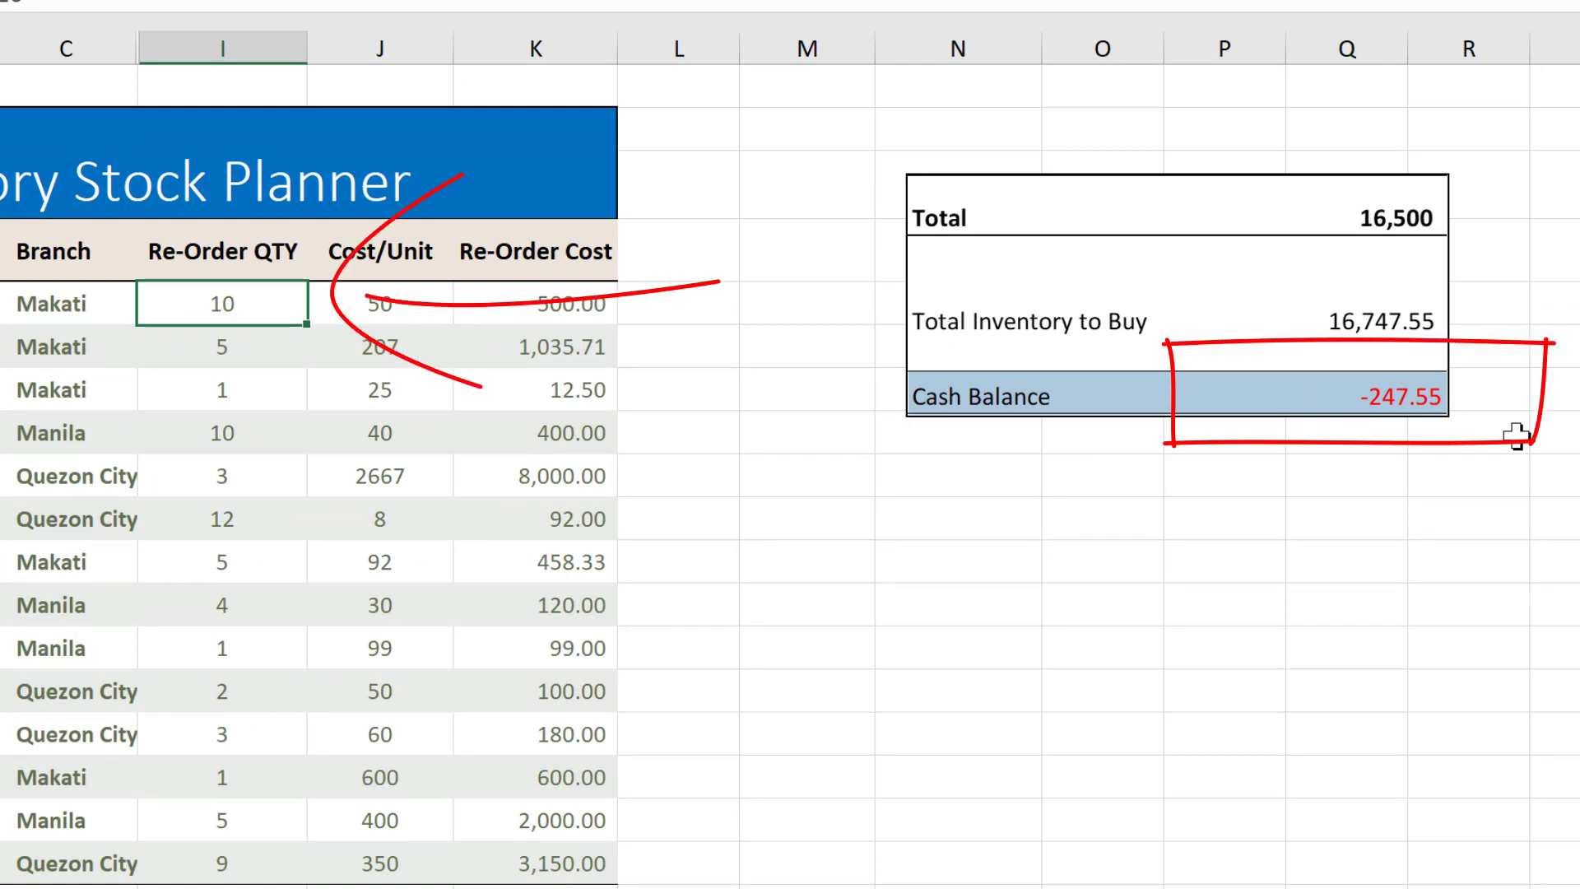
type("5")
key("Return")
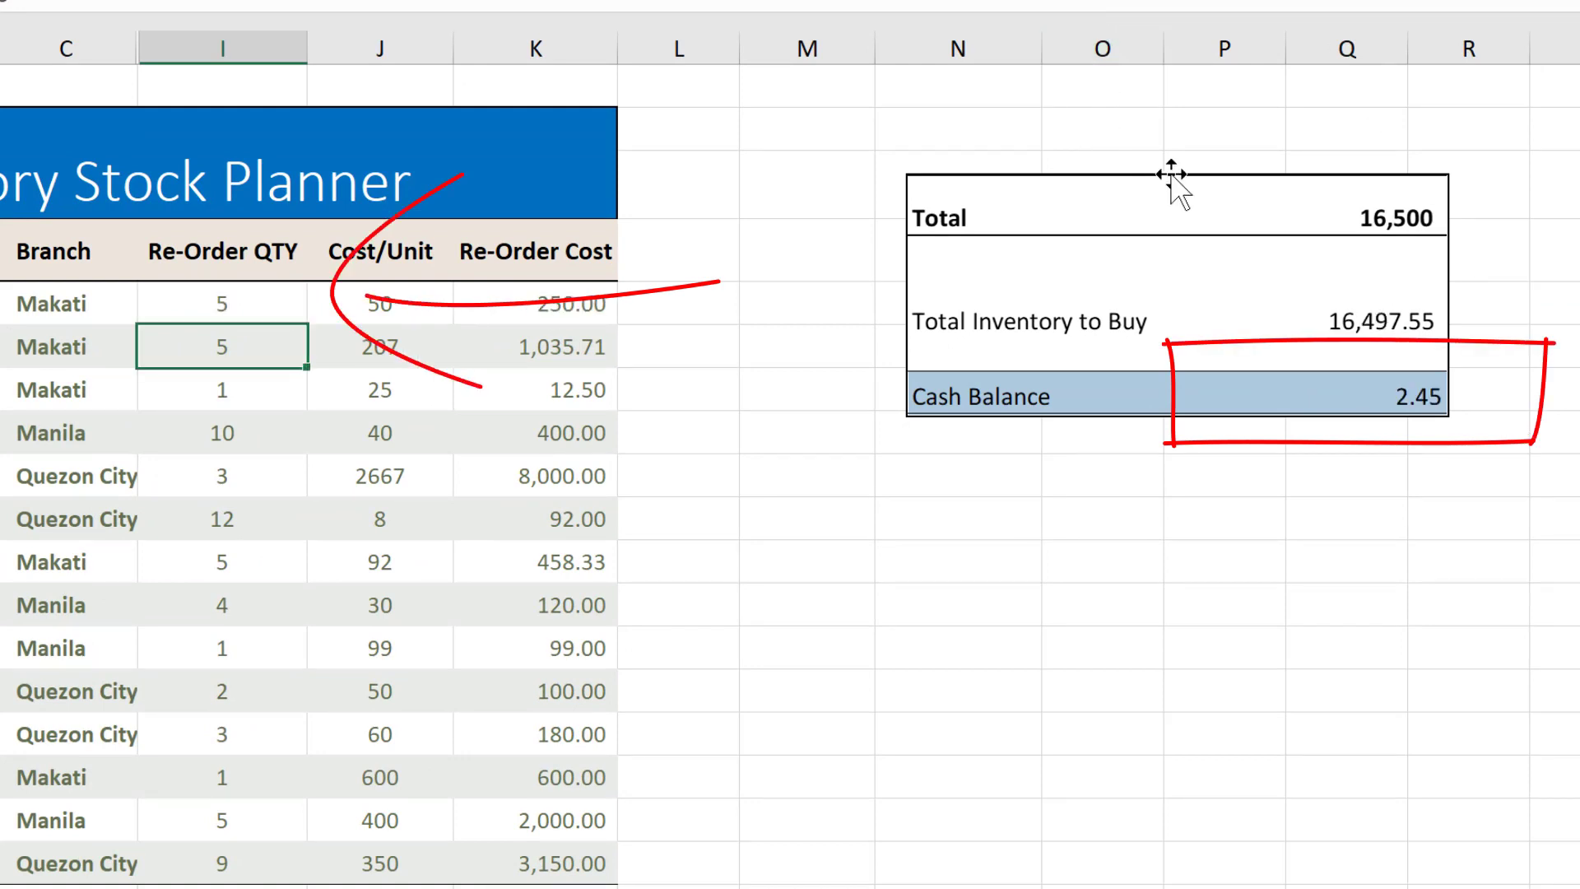
- Delete the camera picture from the Inventory sheet
left_click(1128, 274)
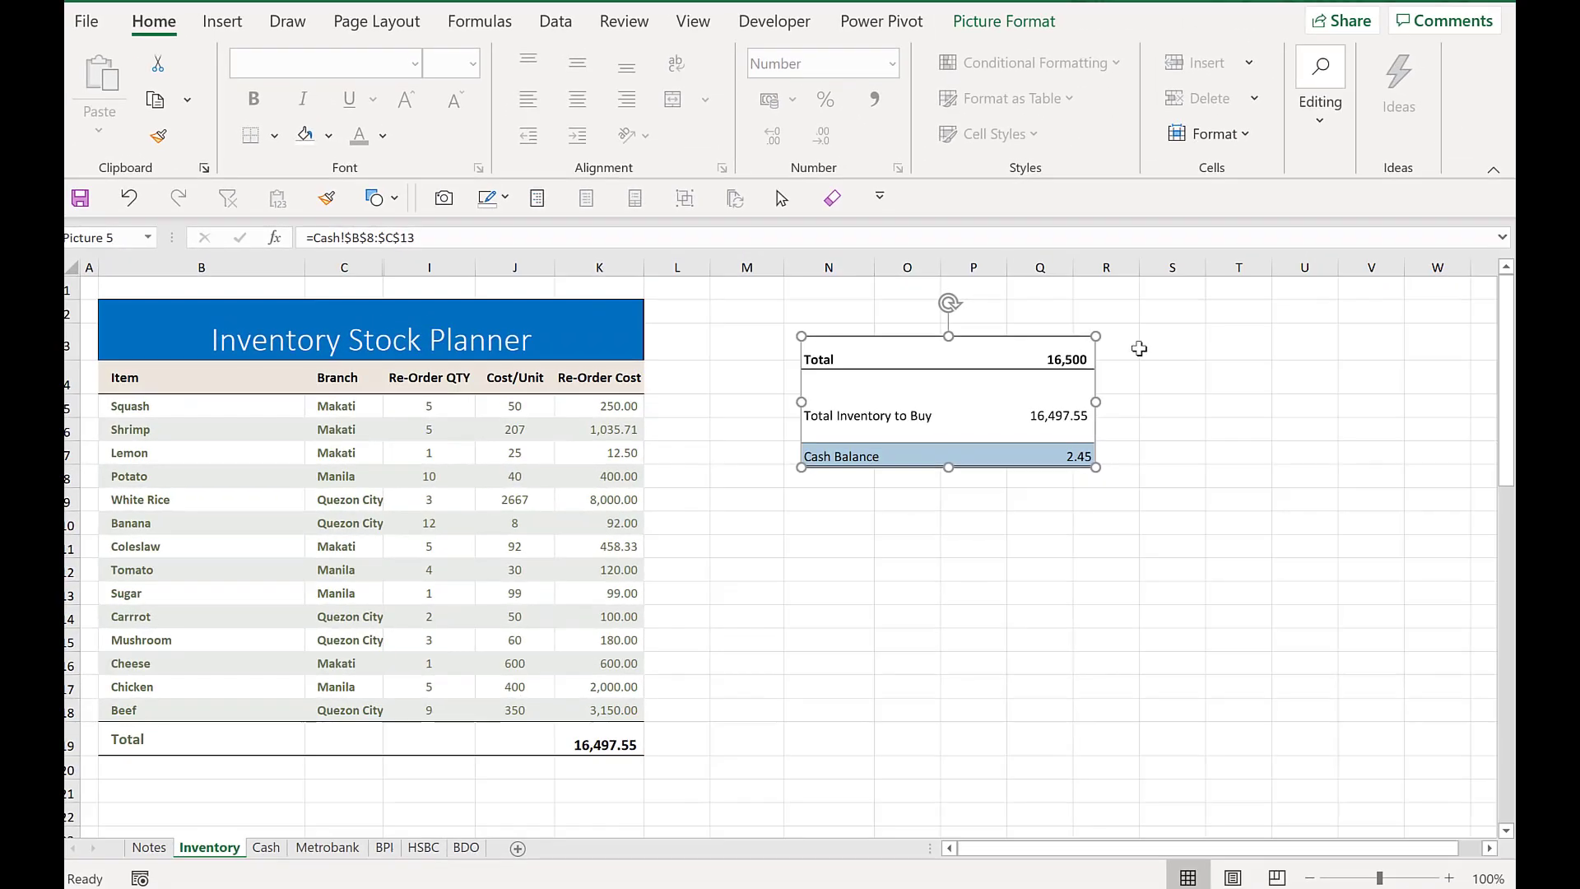
key("Delete")
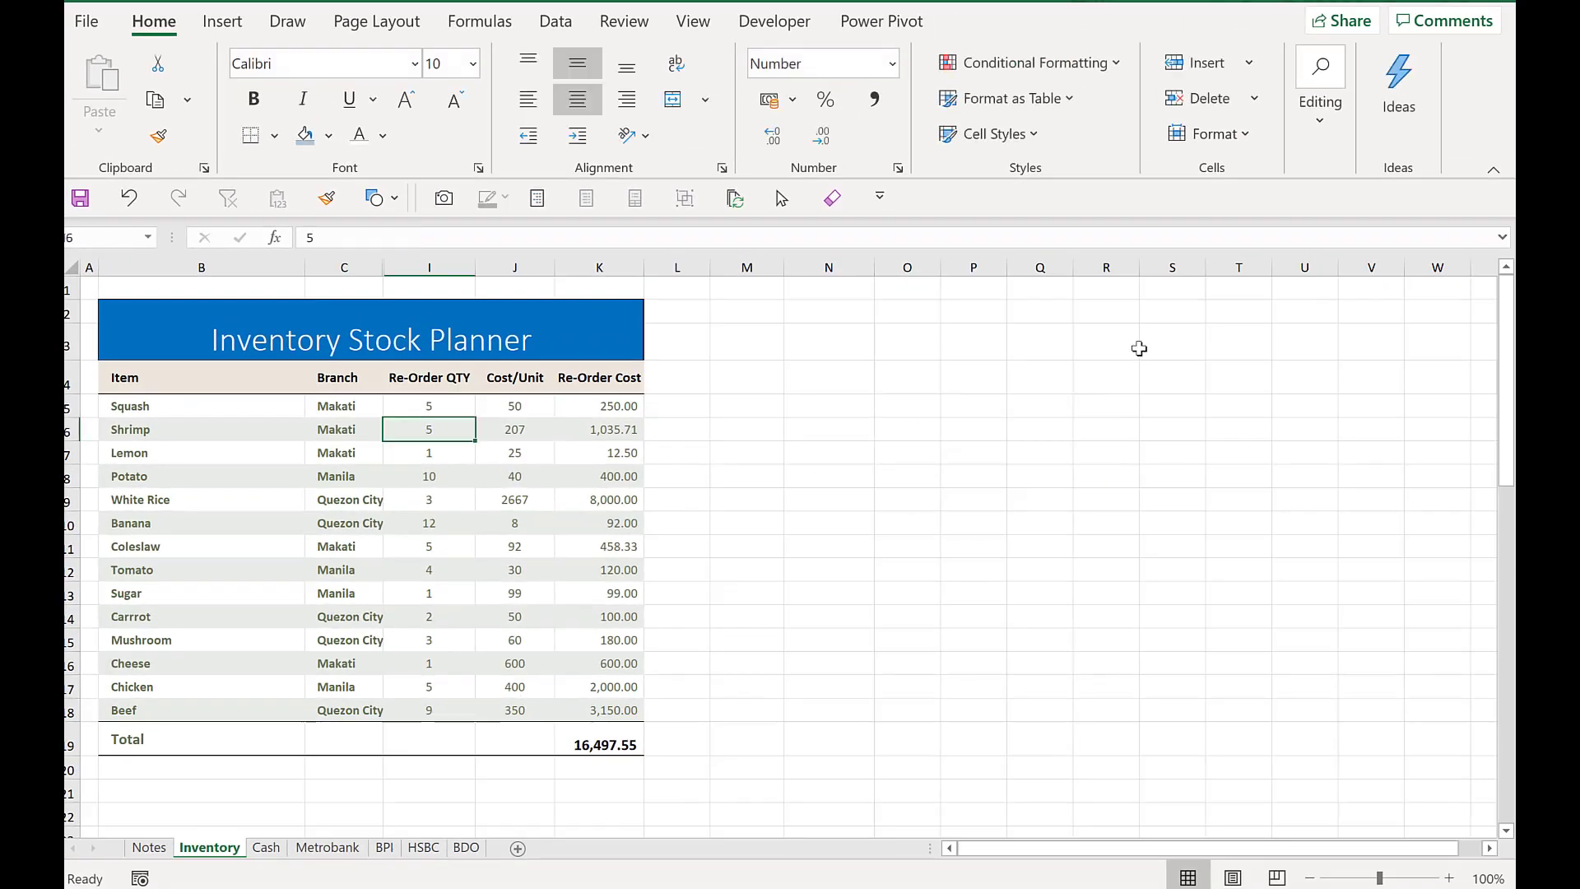
left_click(1009, 454)
- Open a new window of the workbook on the Cash sheet and arrange both windows tiled
left_click(267, 848)
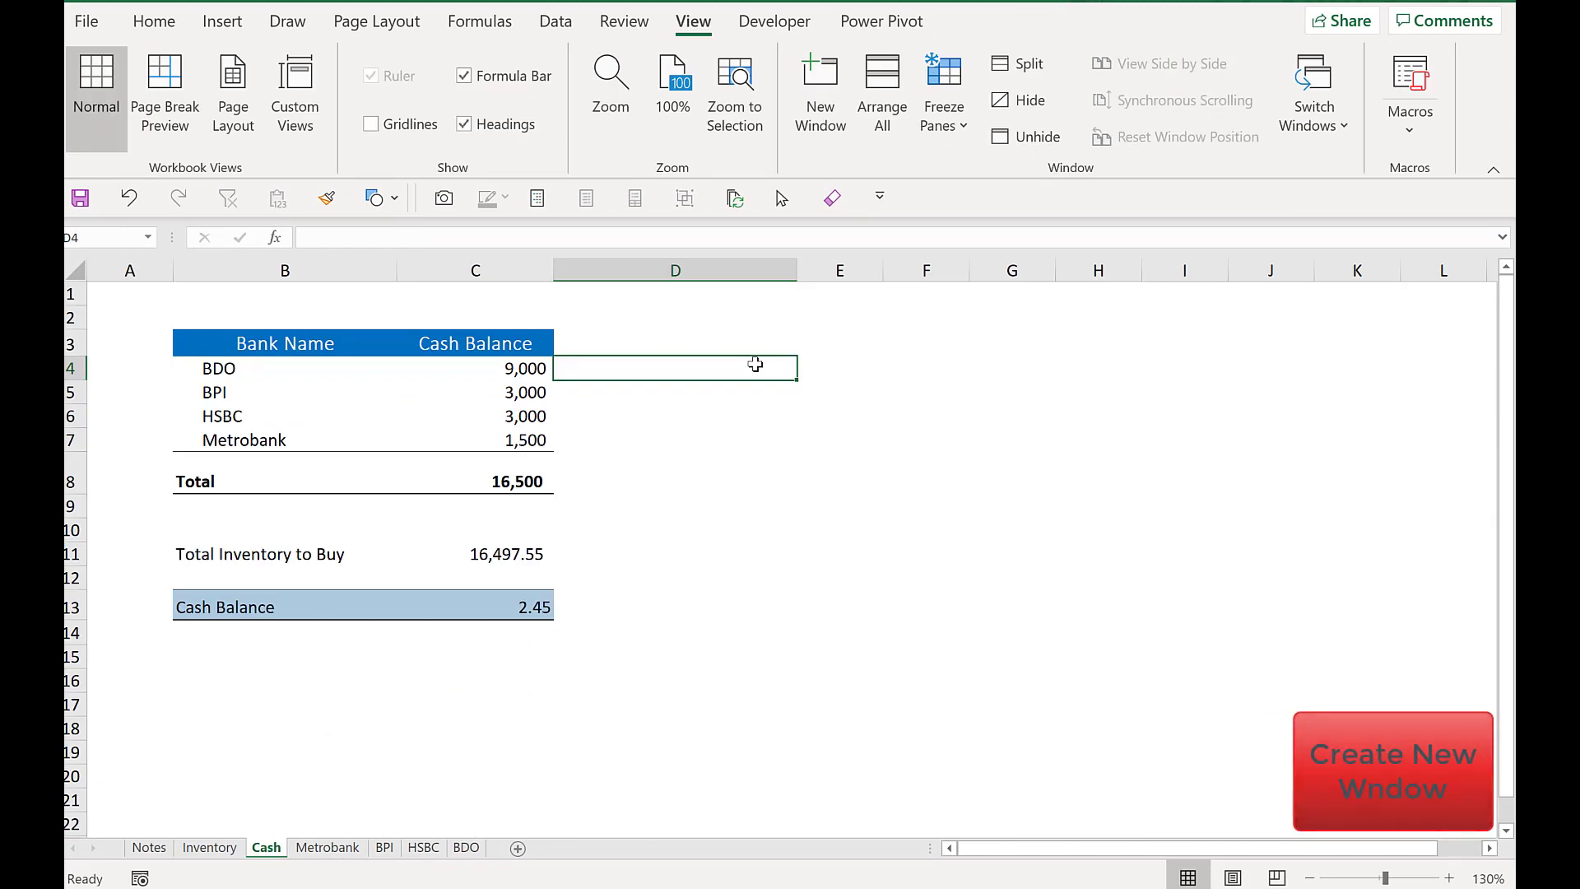
left_click(505, 368)
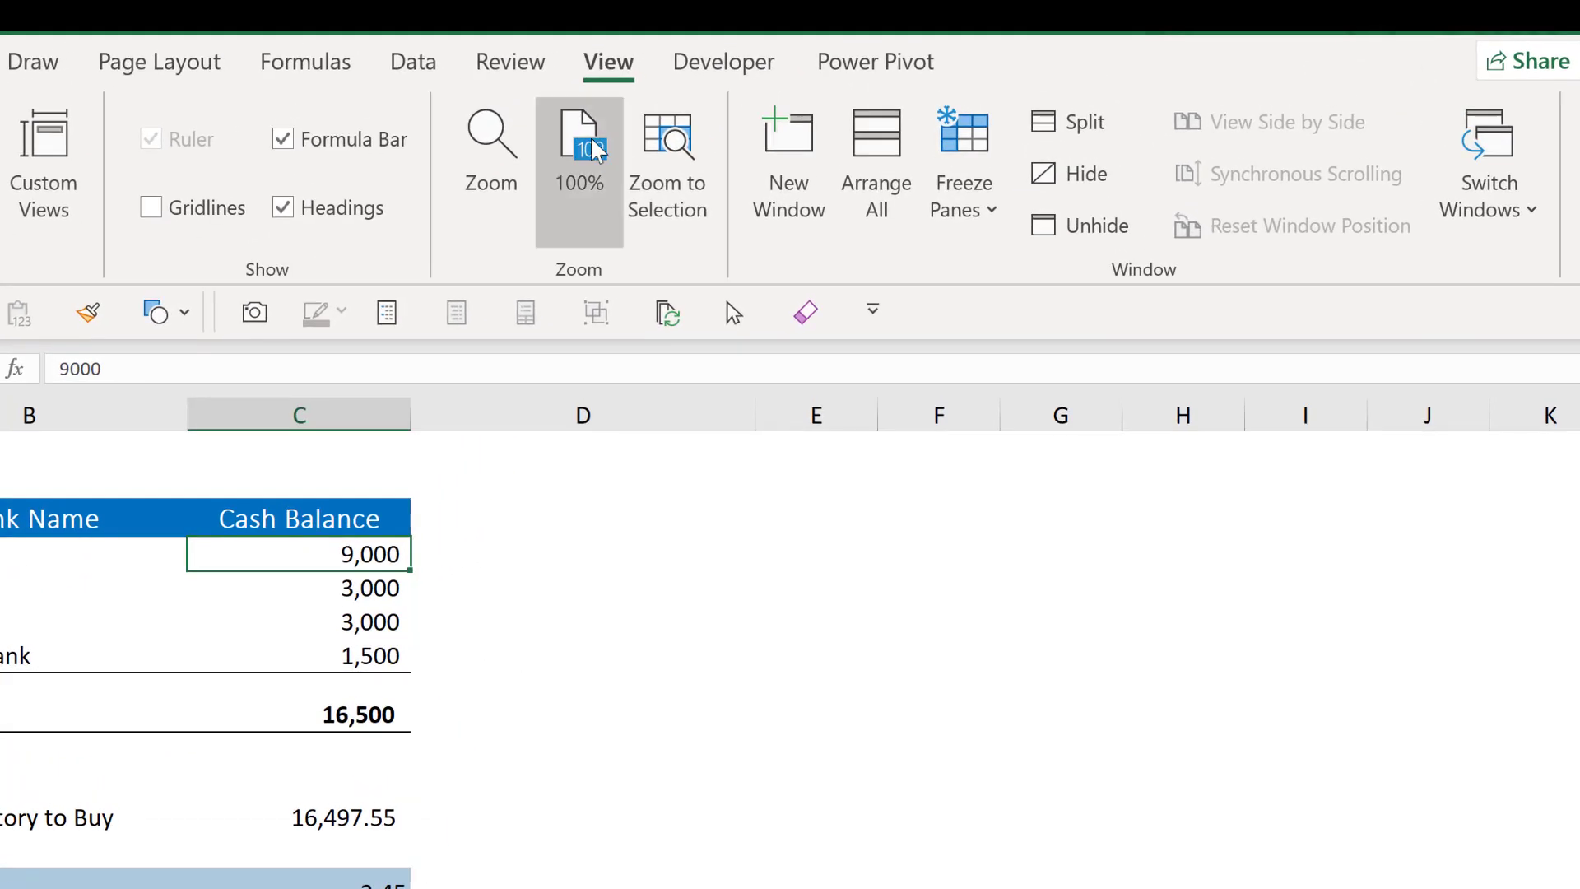
left_click(785, 200)
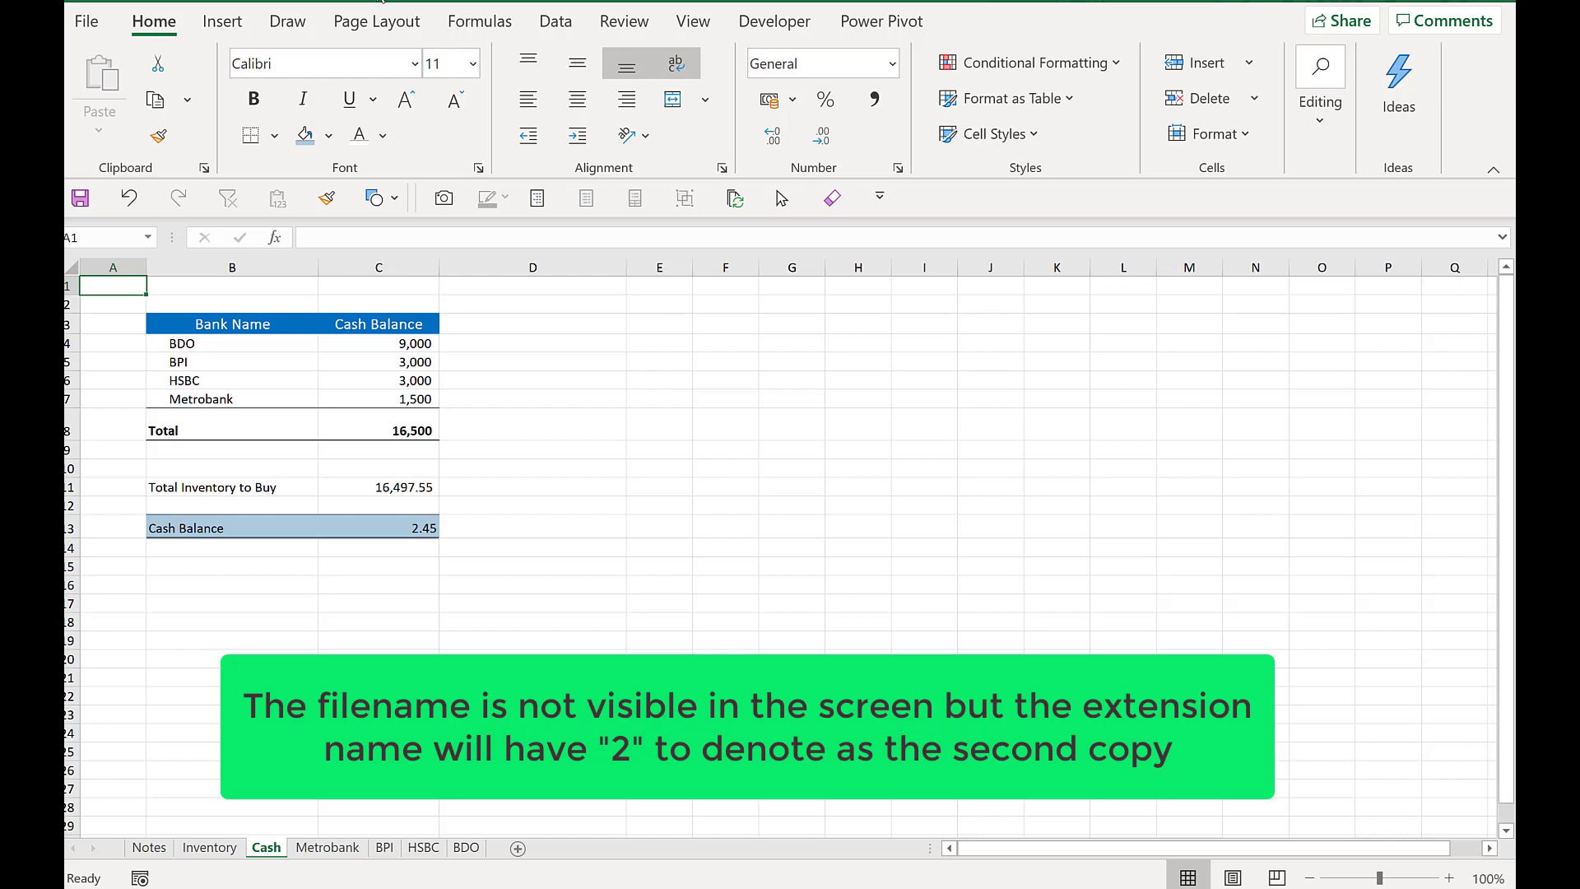
left_click(699, 23)
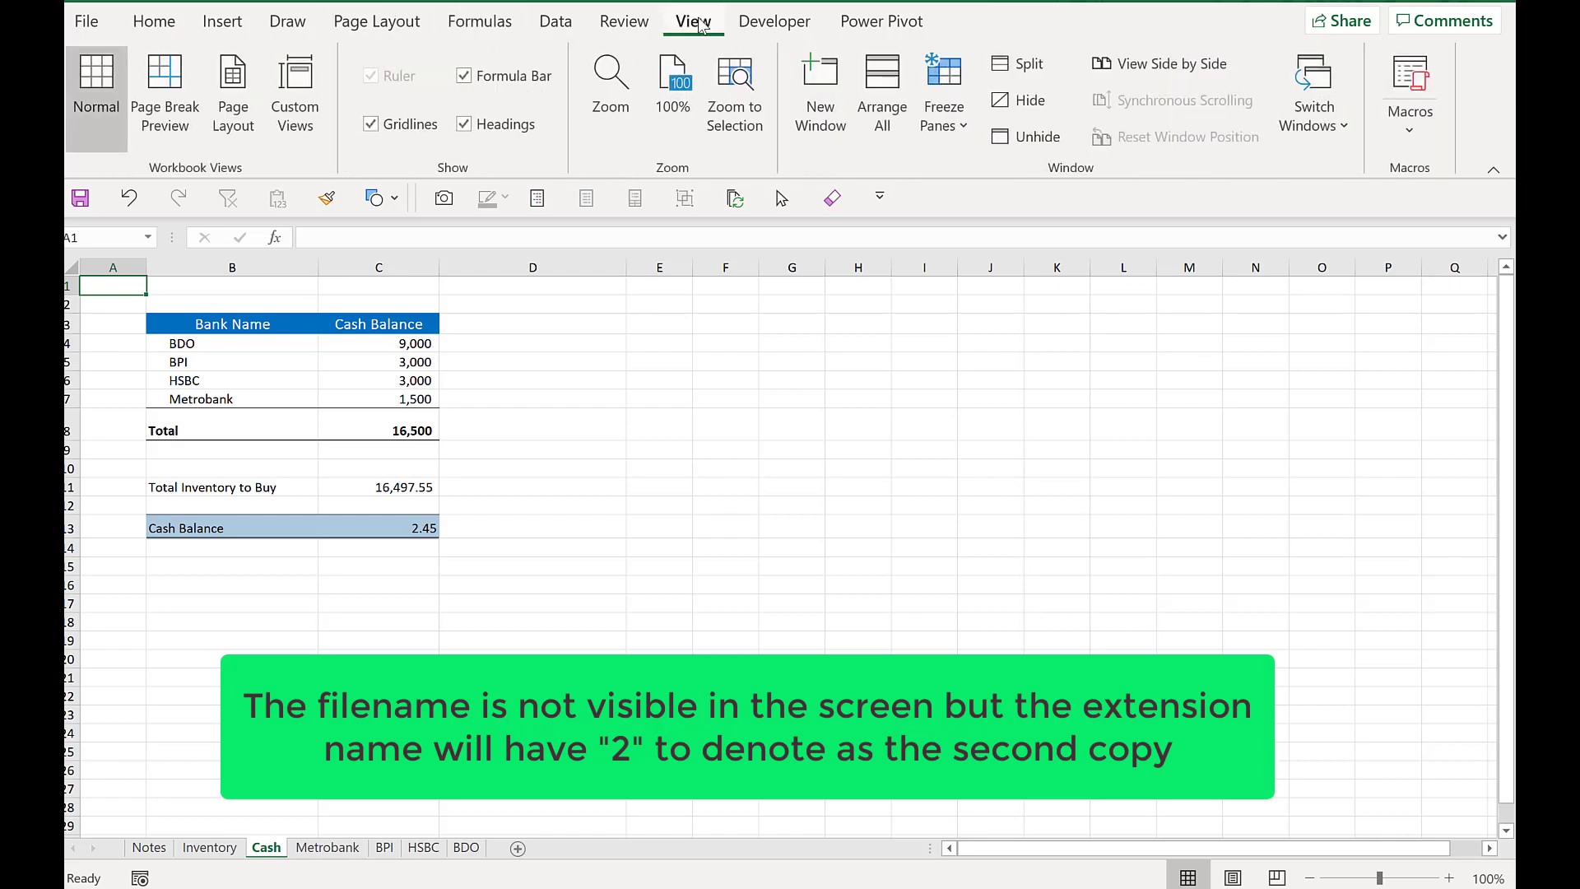
left_click(888, 121)
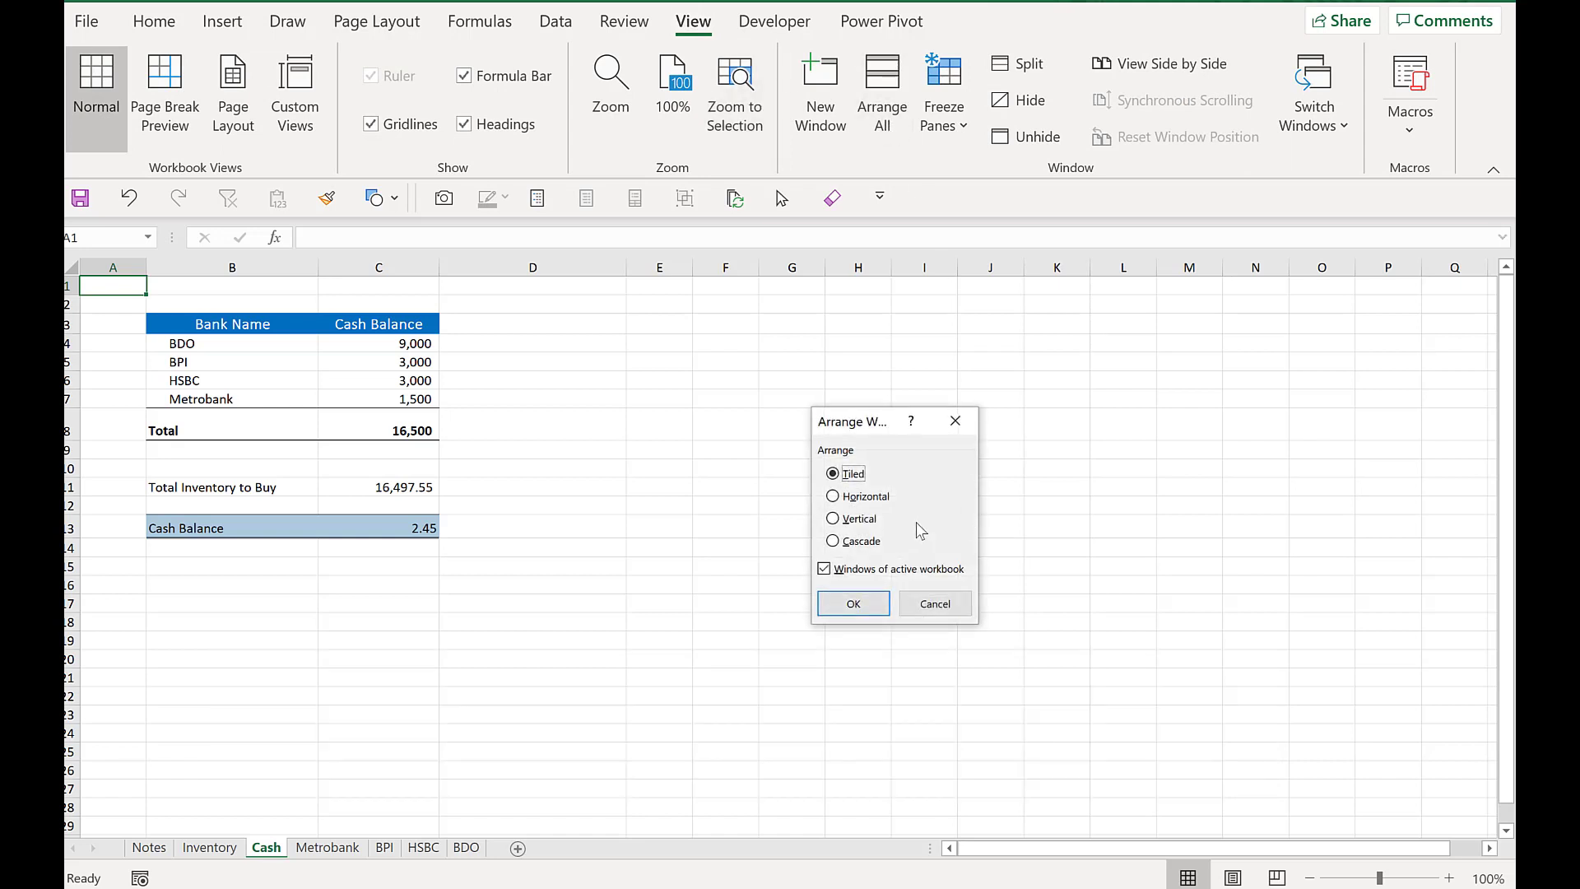
left_click(854, 605)
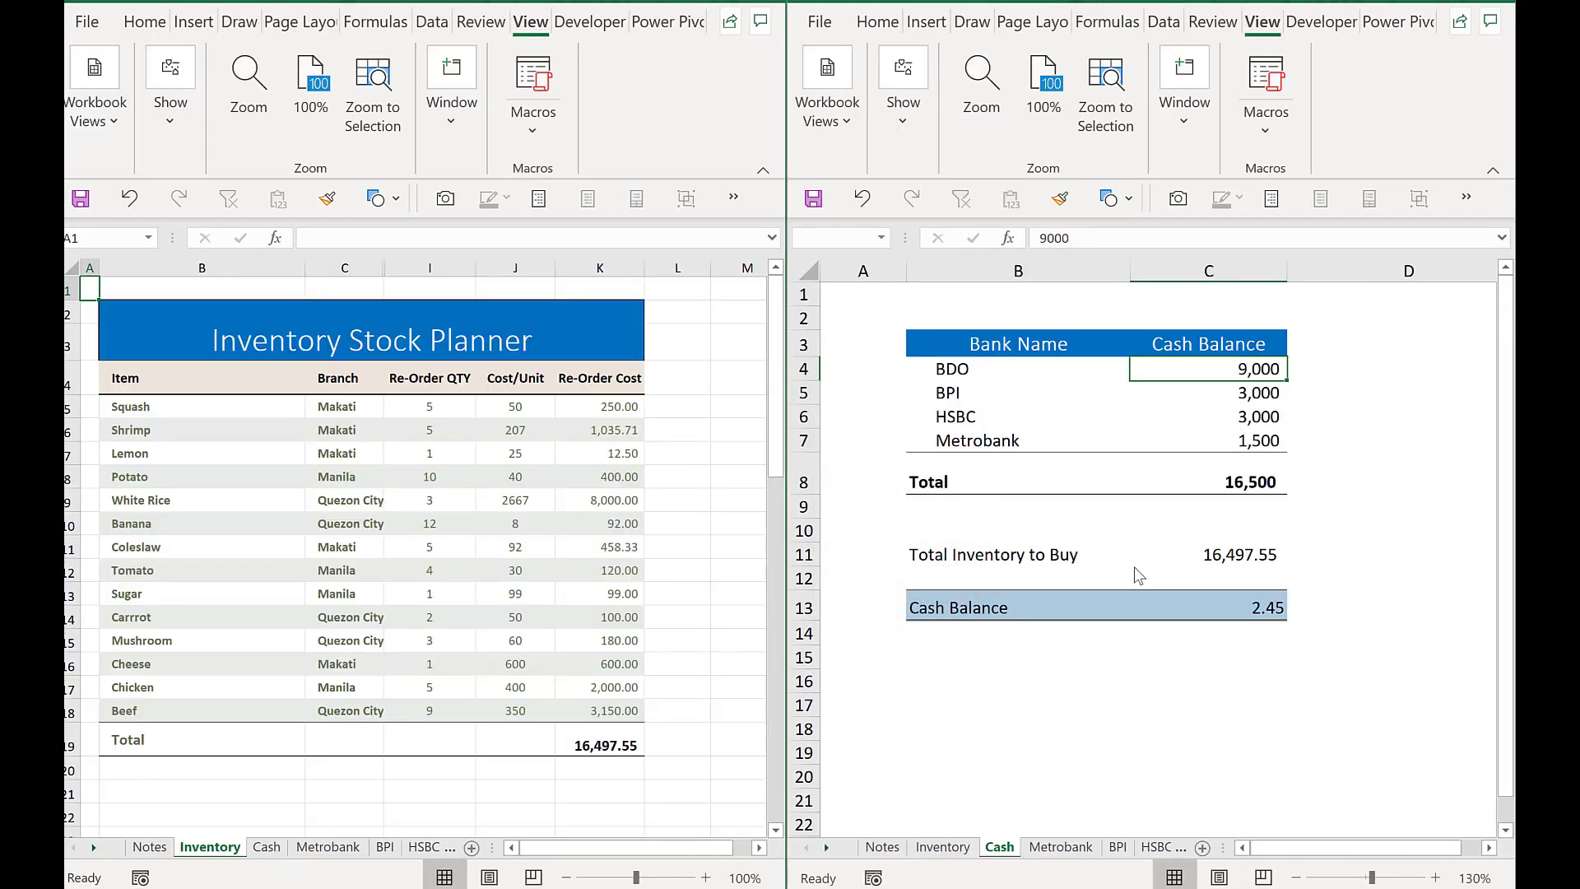
- Set the BDO cash balance to 10000 in the Cash window
type("10000")
key("Return")
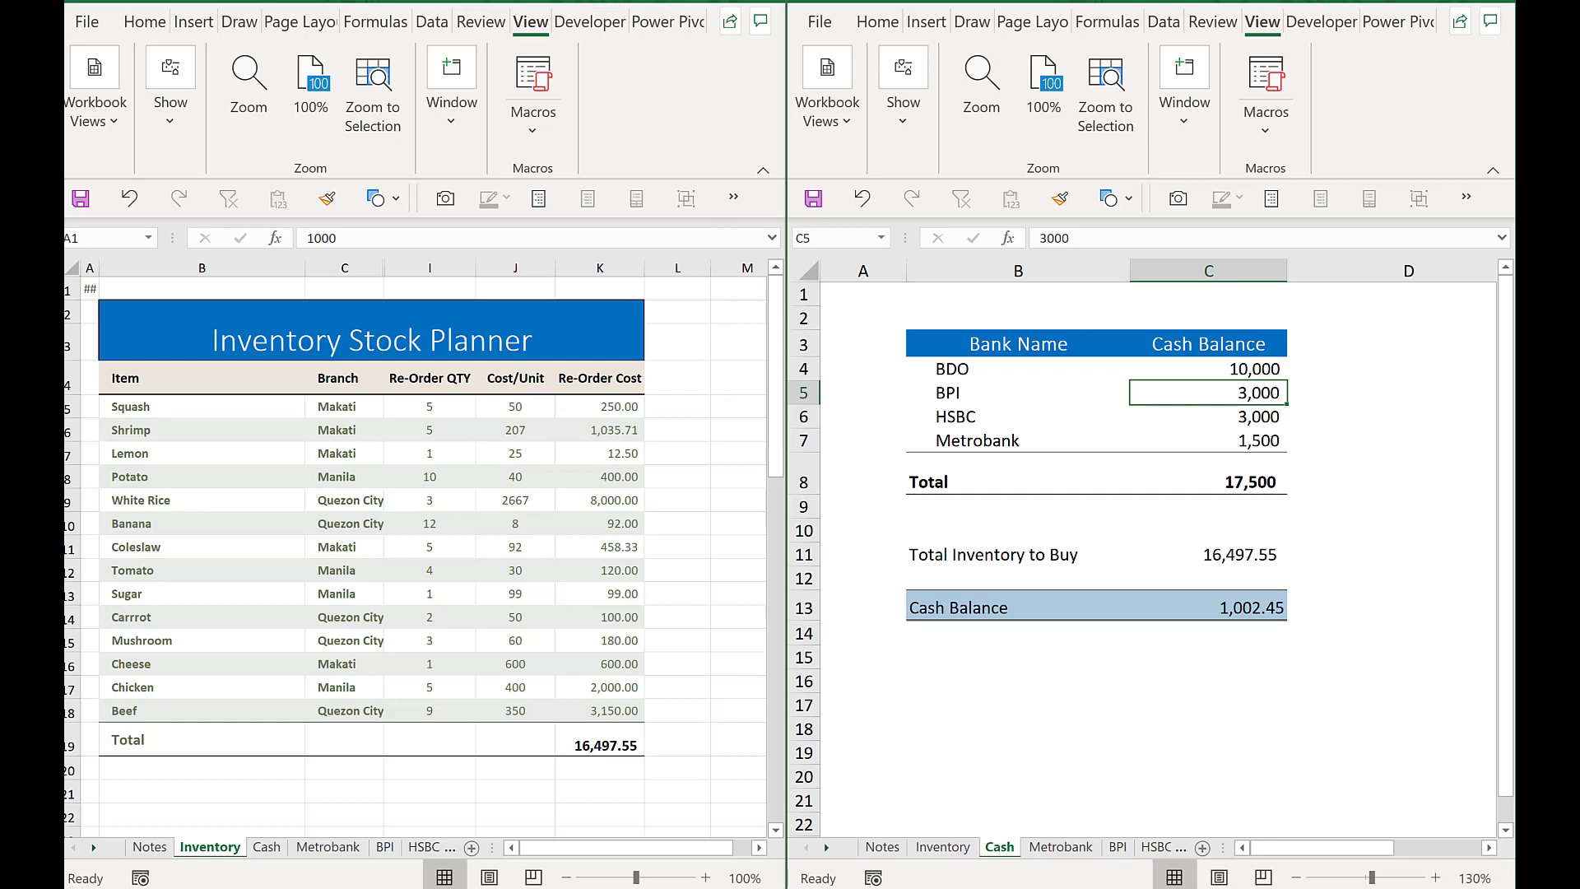
- Close the second window and switch back to the Inventory sheet
left_click(771, 2)
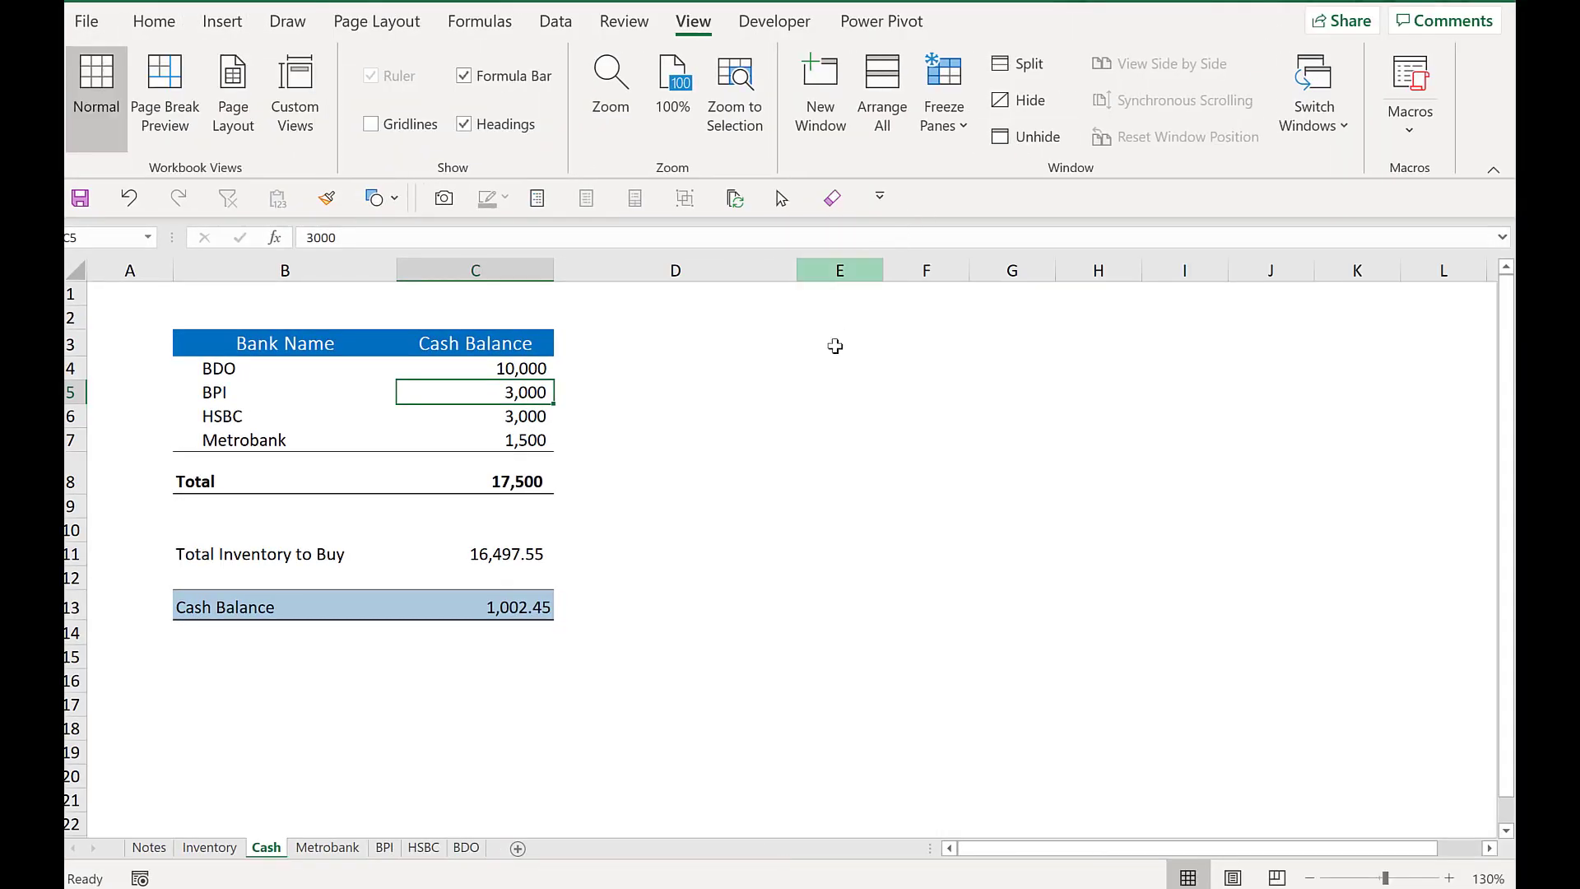
left_click(859, 503)
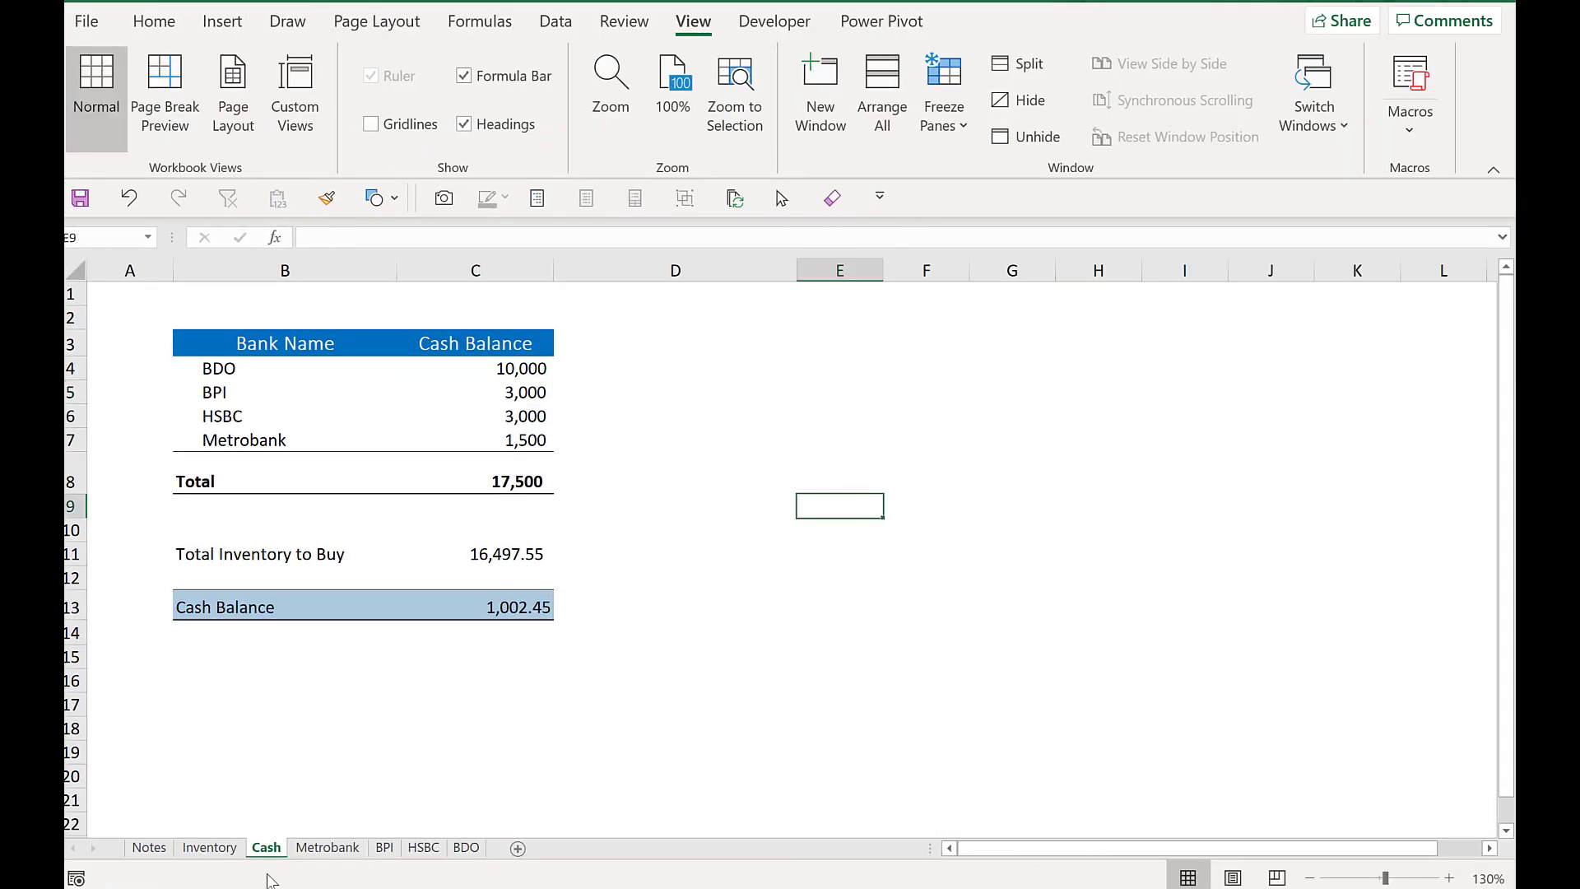
key("ctrl+Page_Up")
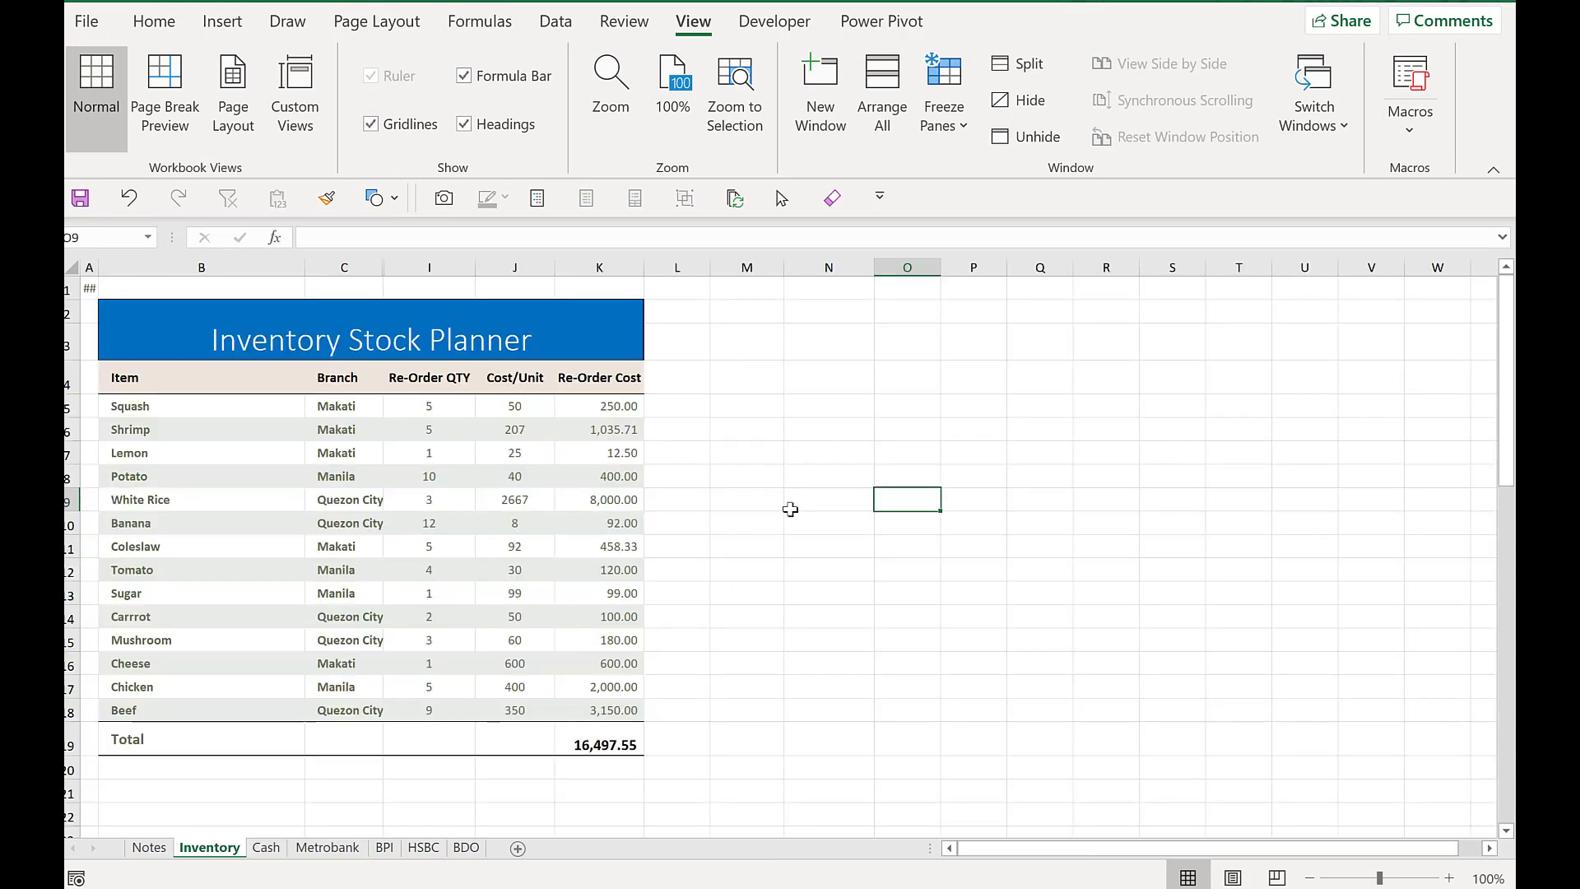